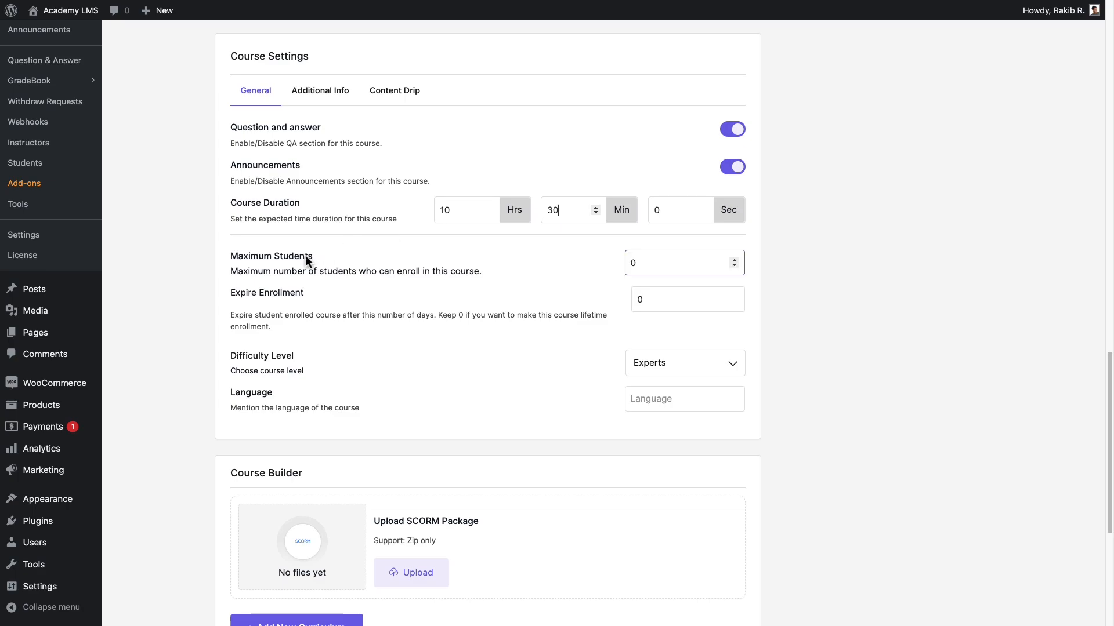
Set the maximum number of students for the course to 100.
left_click(632, 261)
type("100")
left_click(649, 301)
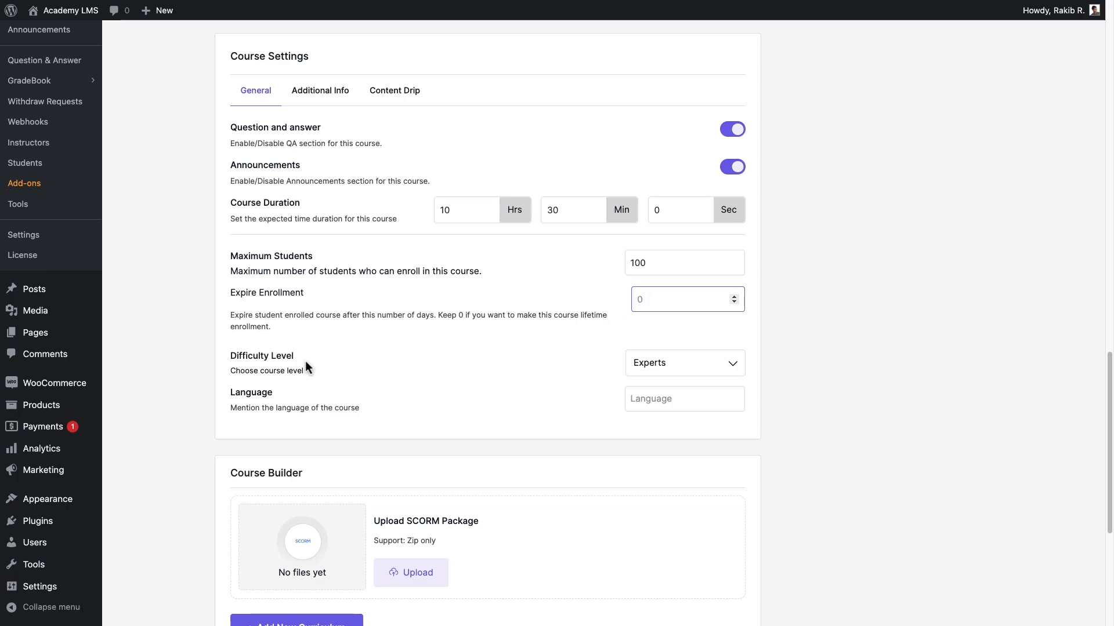
Set the course's difficulty level to Intermediate and its language to English.
left_click(696, 365)
left_click(701, 388)
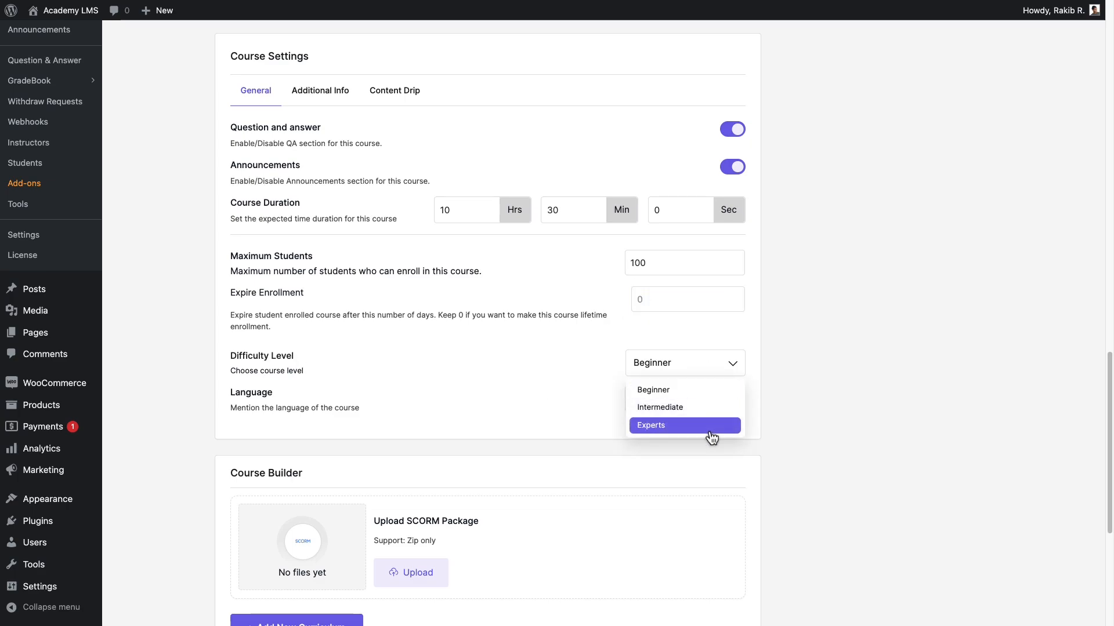
left_click(710, 408)
left_click(710, 404)
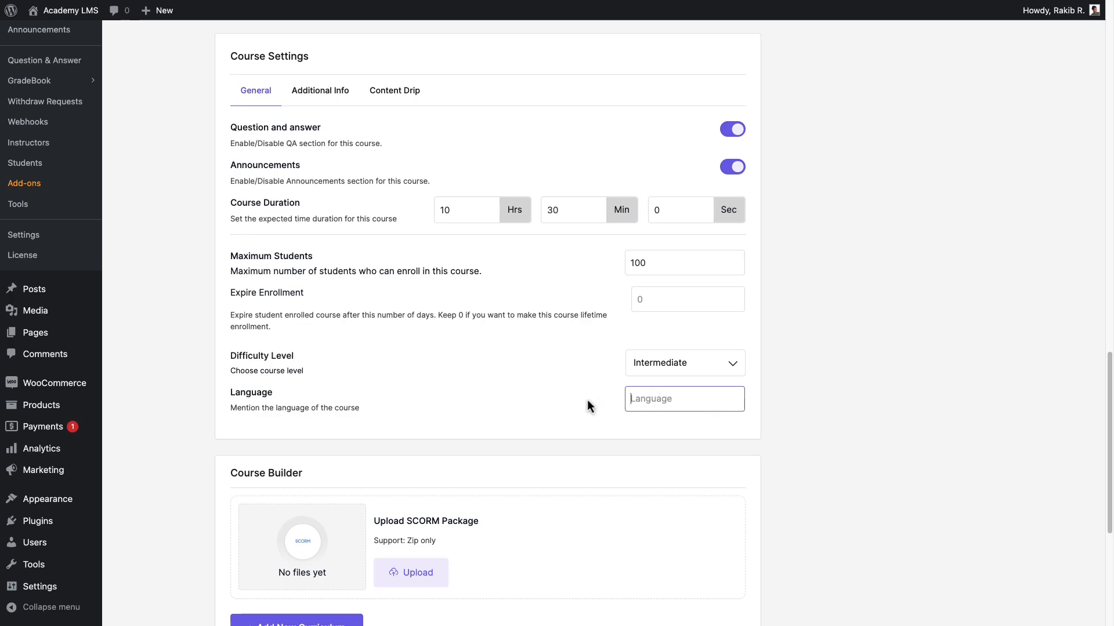
type("English")
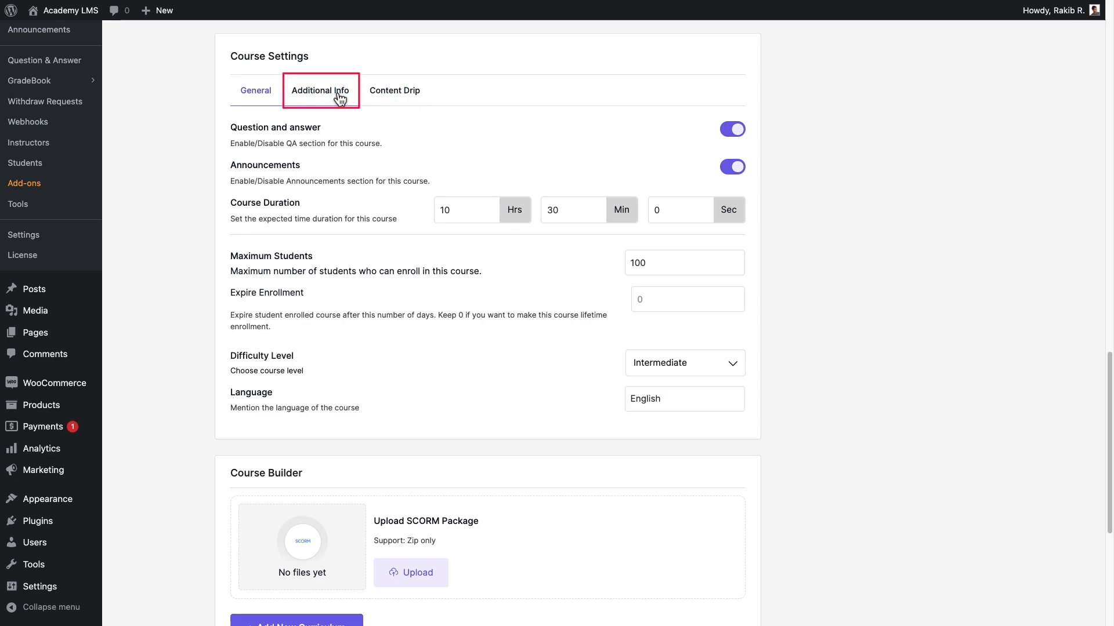
Paste the motion design benefits text into the course's additional info and enlarge that text box.
left_click(337, 94)
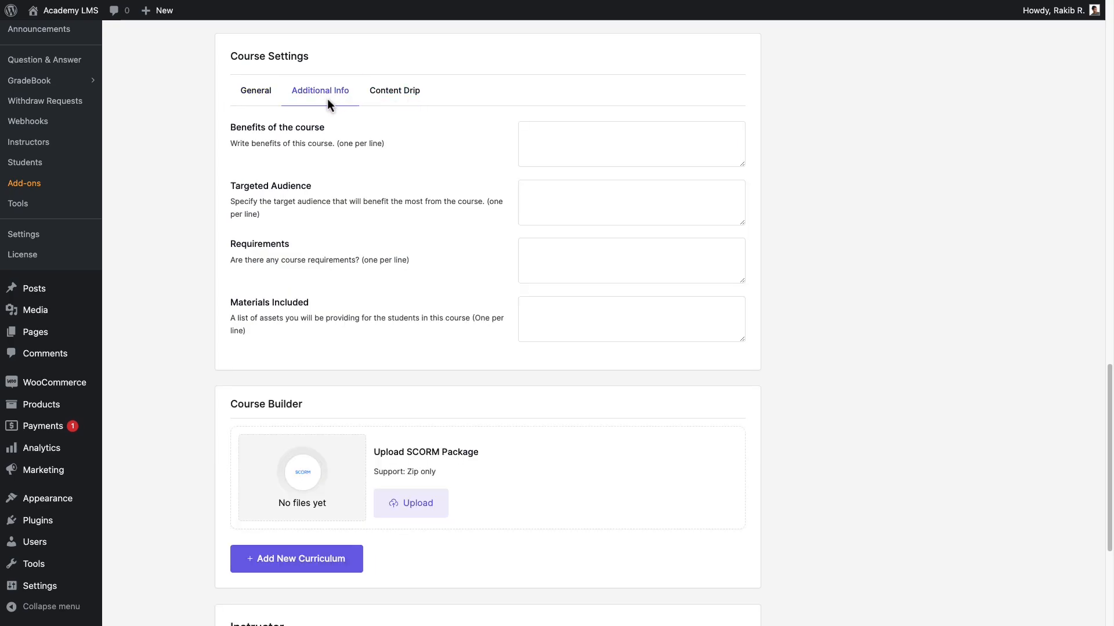
left_click_drag(228, 129, 346, 134)
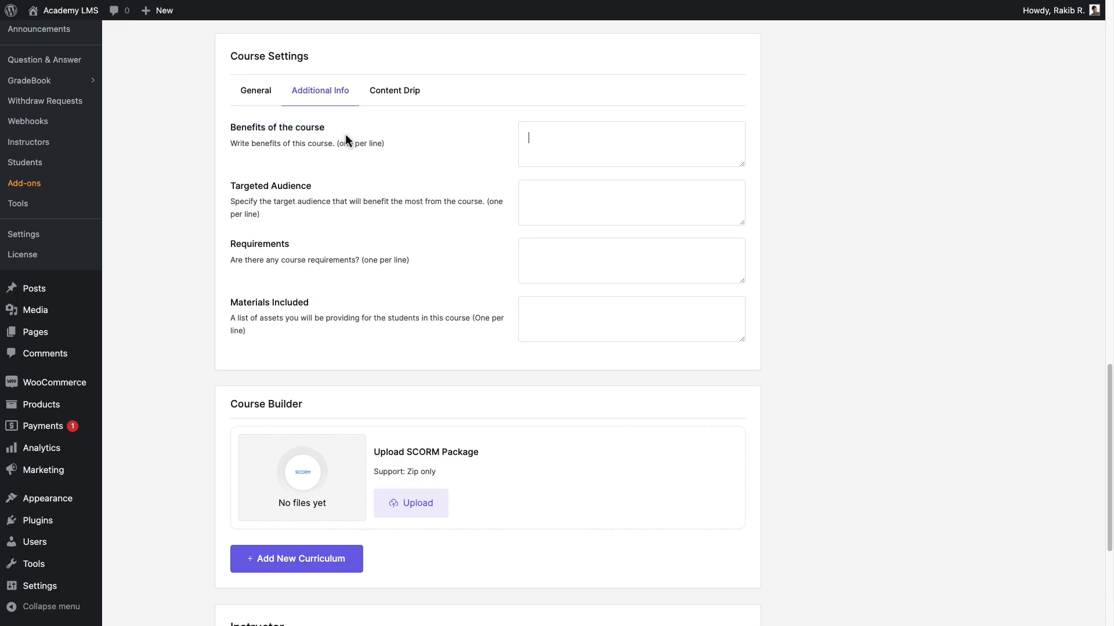
key("ctrl+v")
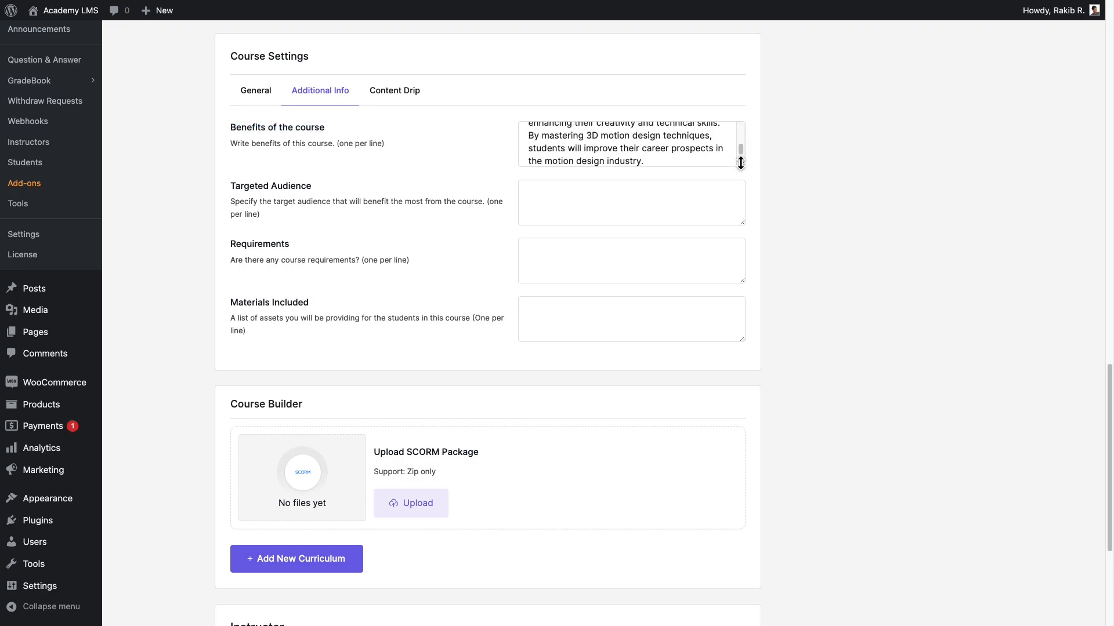
left_click_drag(740, 163, 743, 197)
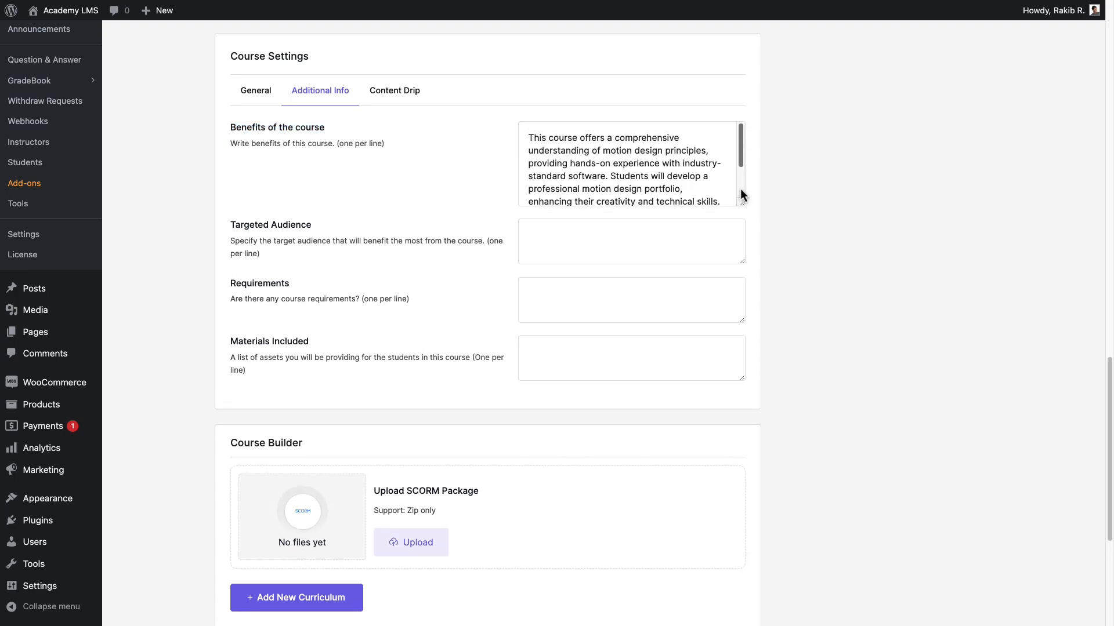
Fill in the targeted audience, requirements and materials included with the prepared motion design course texts.
left_click(526, 234)
key("ctrl+v")
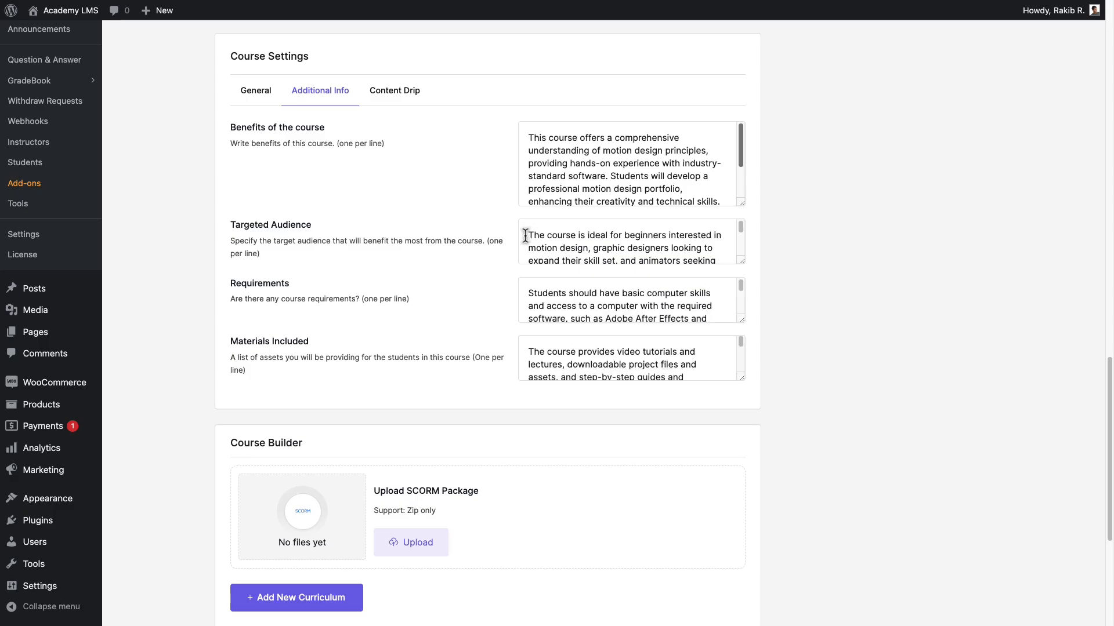
scroll(717, 306, "down", 1)
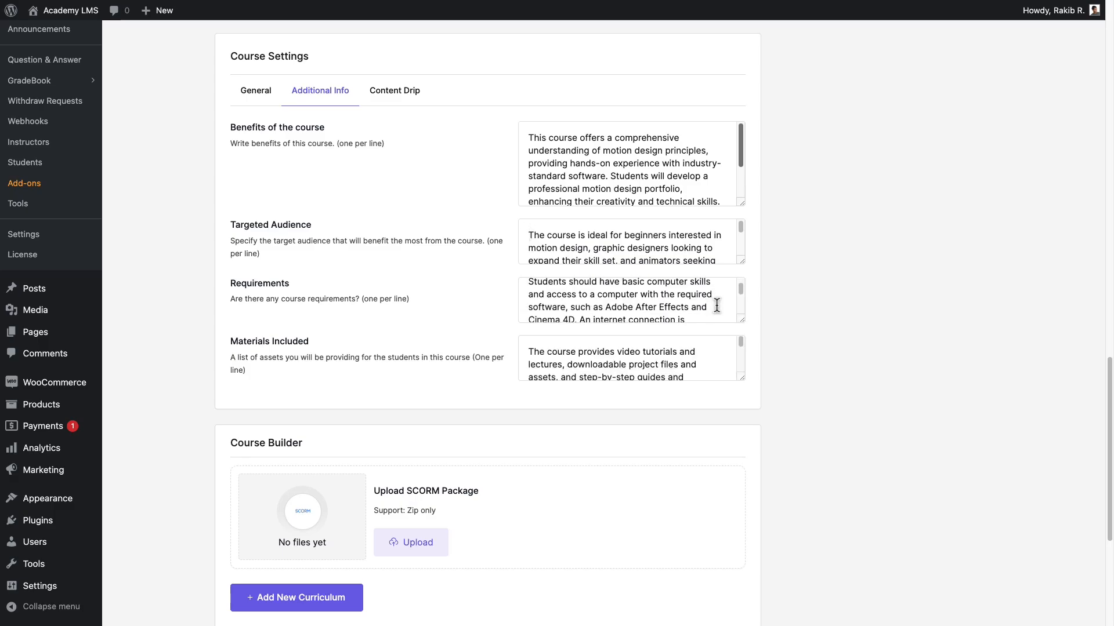
scroll(712, 360, "down", 2)
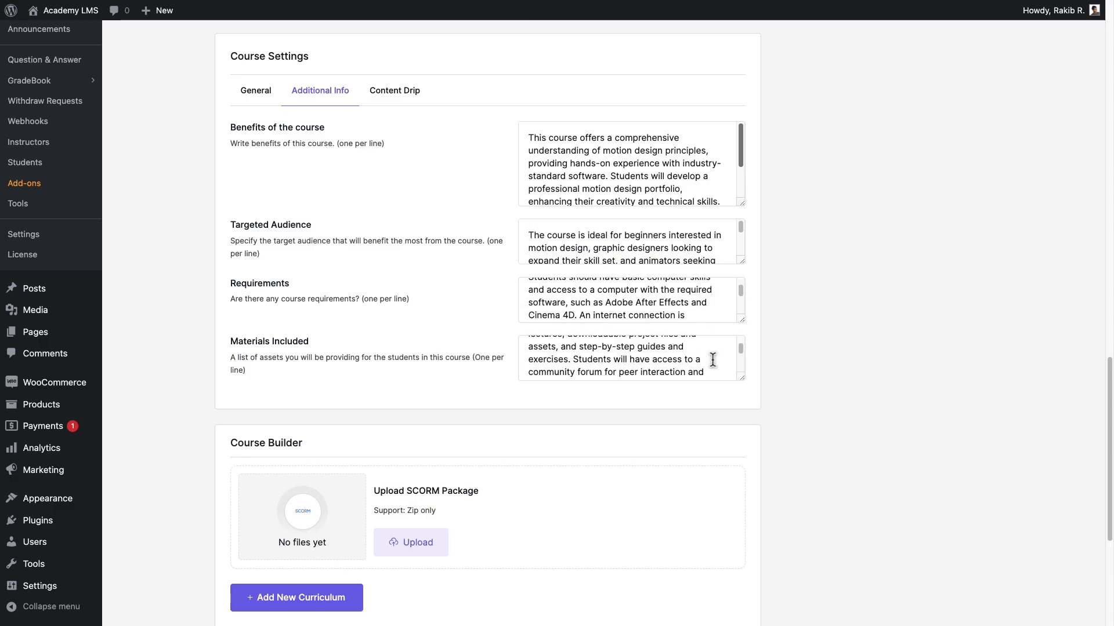
Enable Content Drip and choose to make the course content available sequentially.
left_click(417, 106)
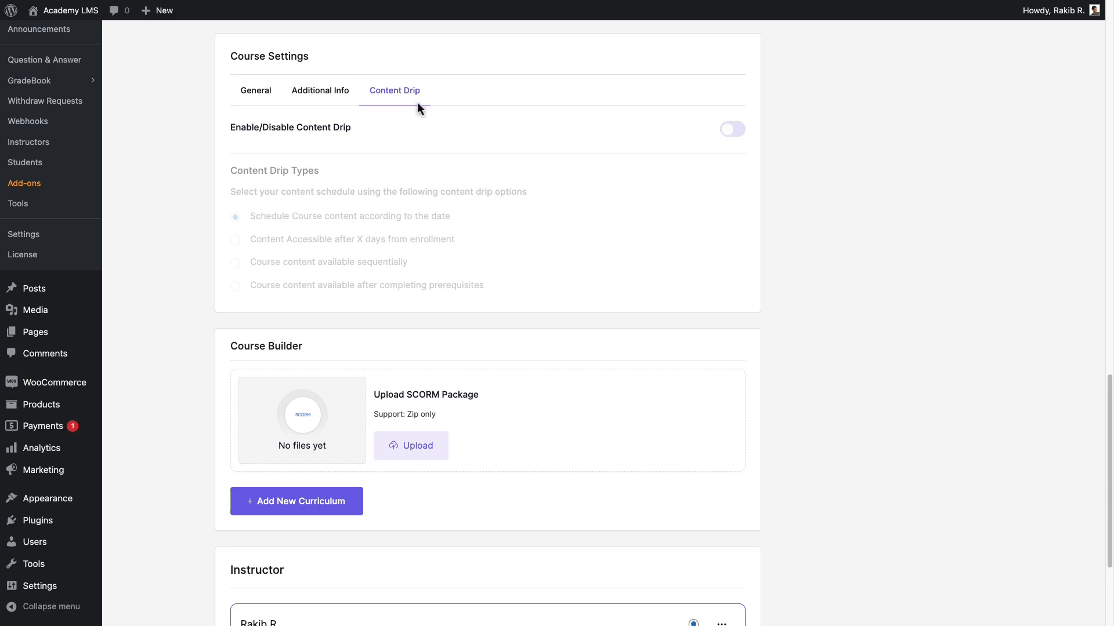
left_click(732, 129)
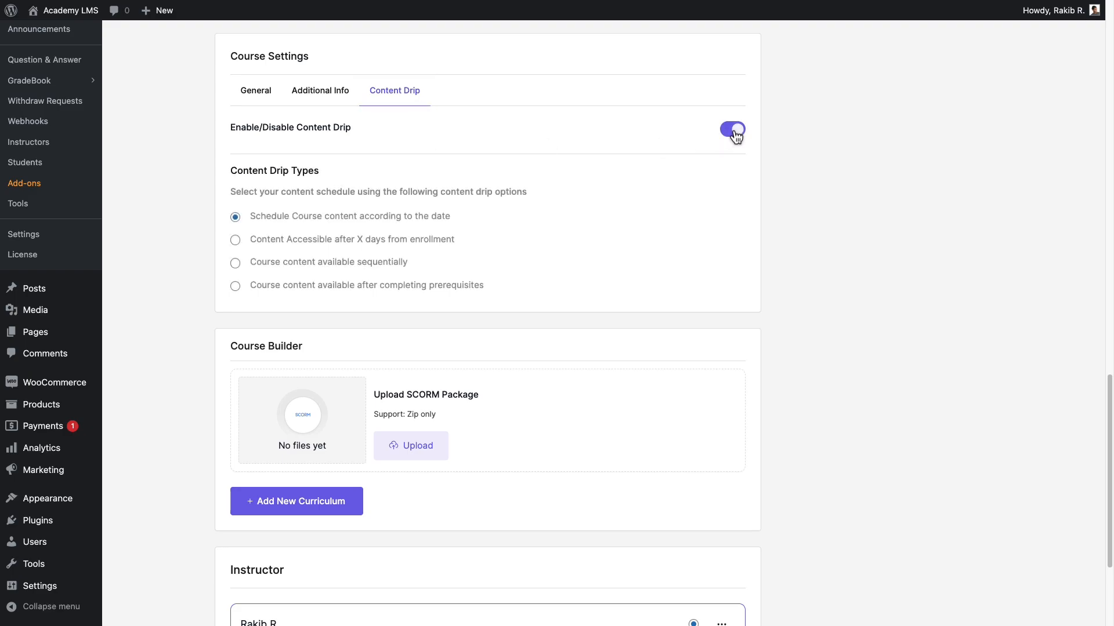
left_click(255, 288)
left_click_drag(303, 347, 228, 347)
left_click(331, 355)
left_click_drag(372, 397, 499, 400)
left_click(499, 399)
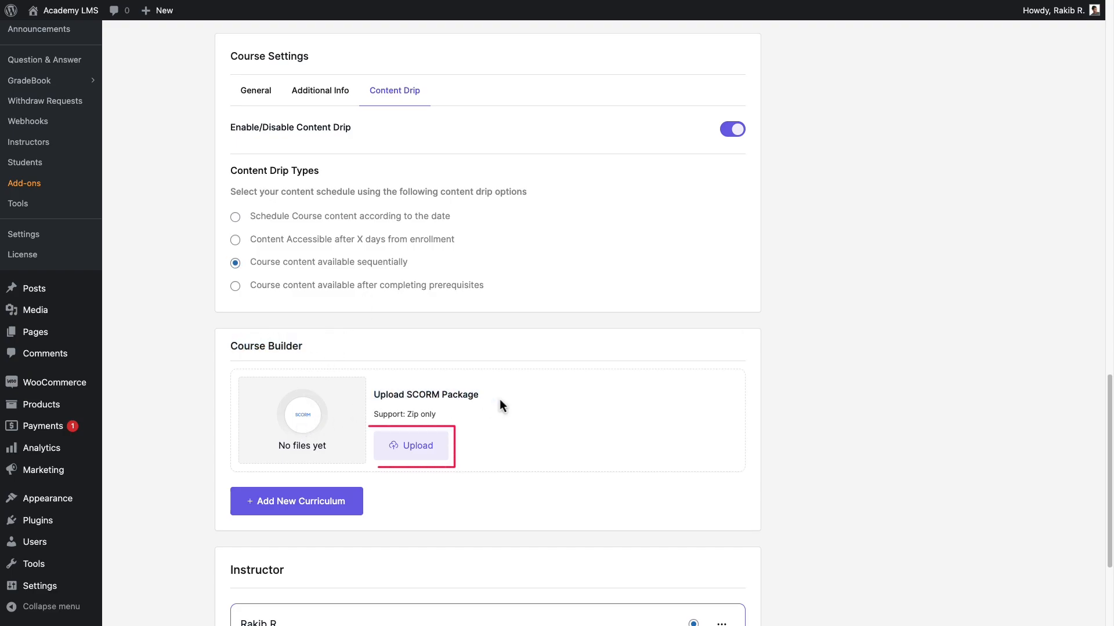
left_click(414, 450)
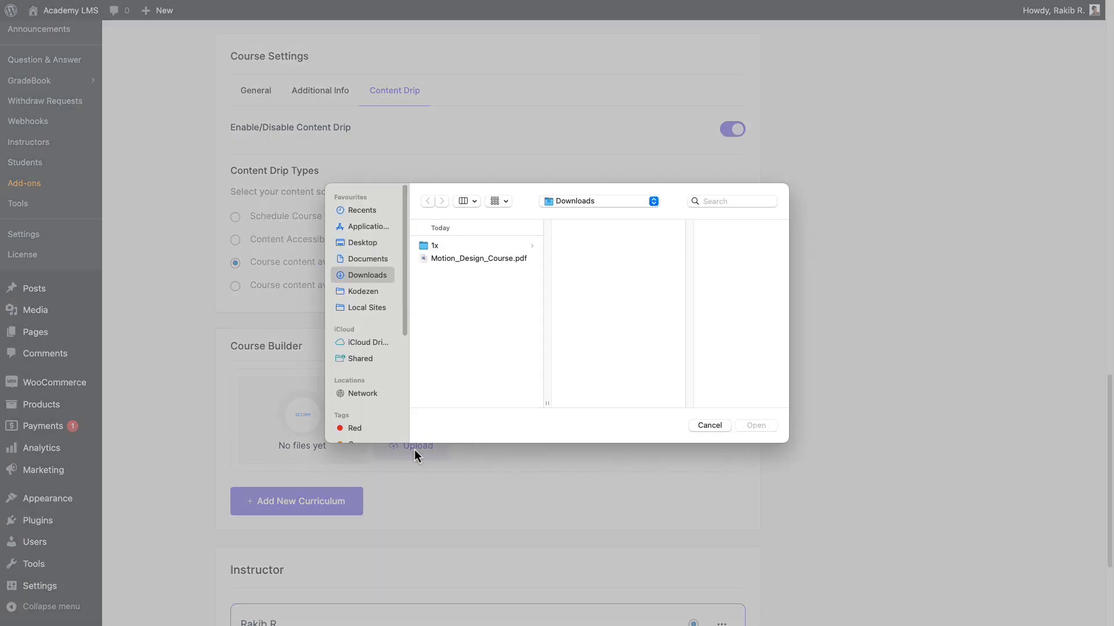
key("Escape")
Add a new curriculum titled "Mastering 3D Motion Design: From Basics to Brilliance", opening its summary field as well.
scroll(417, 452, "down", 3)
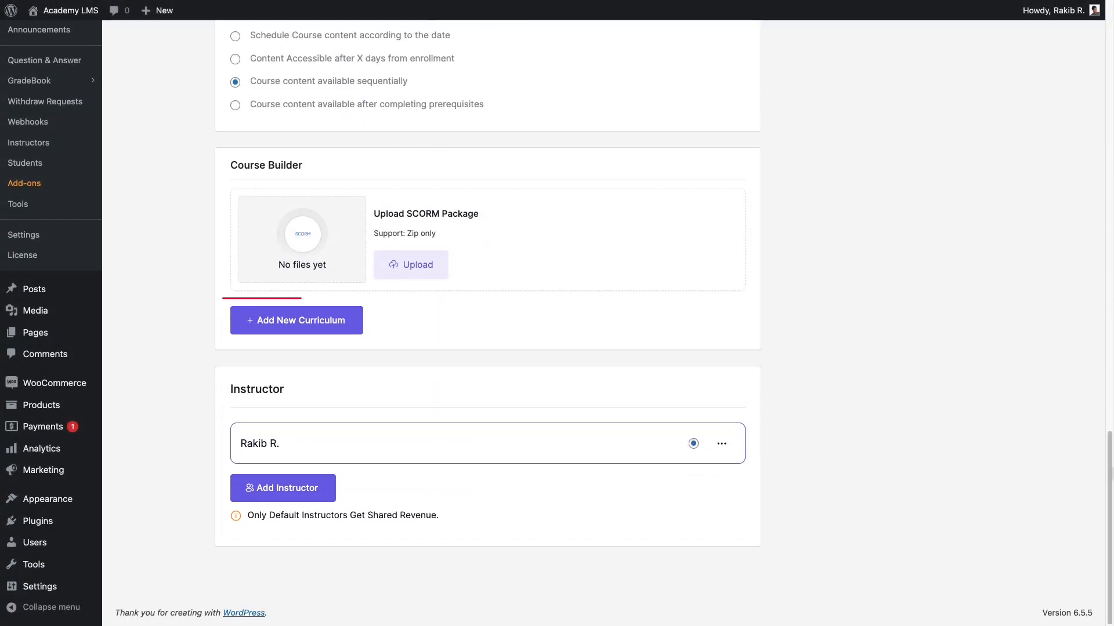
left_click(243, 320)
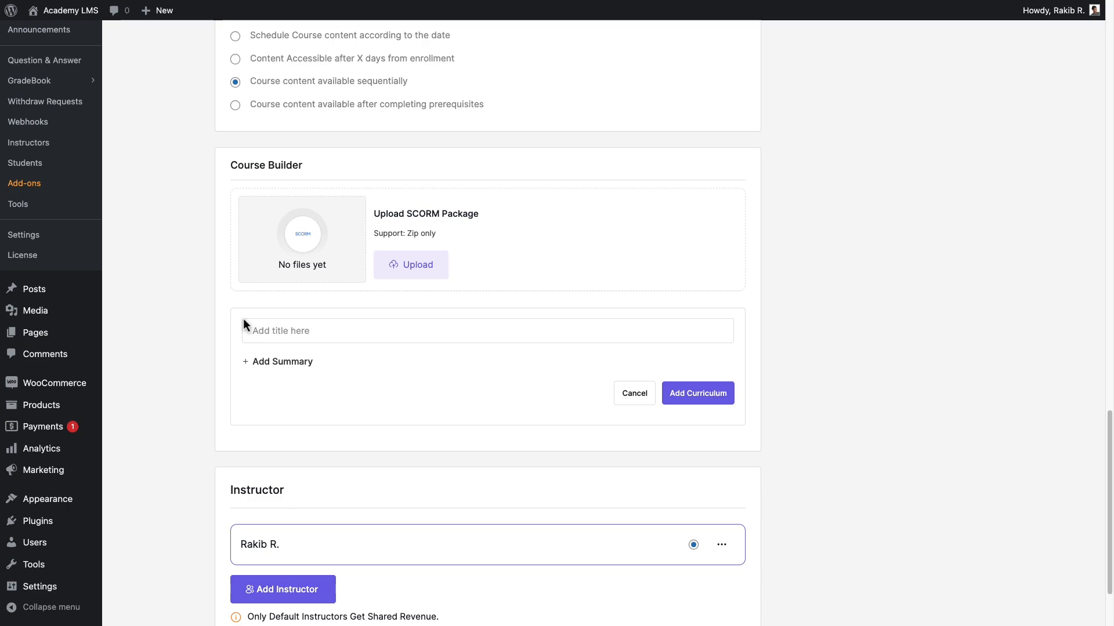
left_click(249, 331)
type("Mastering 3D Motion Design: From Basics to Brilliance")
left_click(294, 362)
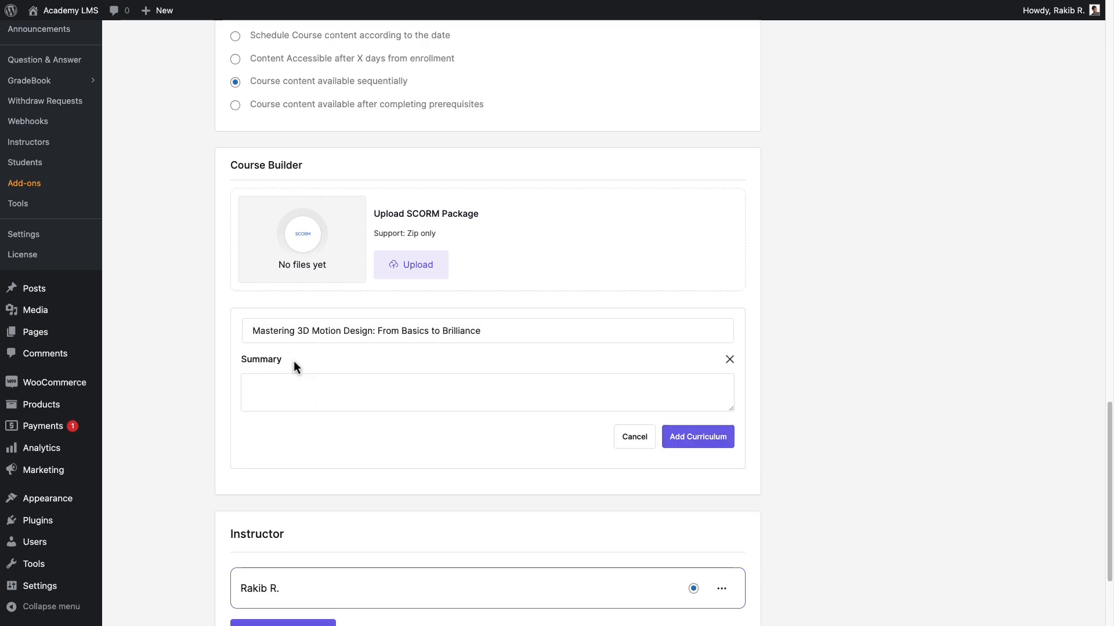
left_click(697, 440)
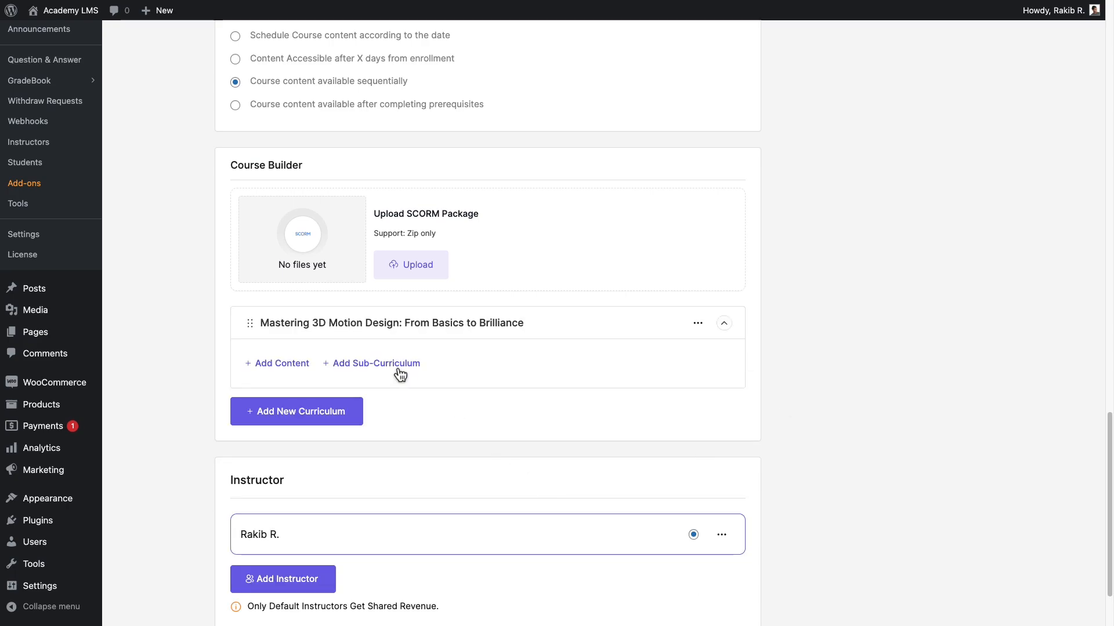
Open the curriculum's add-content options and look through the existing lessons, quizzes, assignments, meetings and tutor bookings.
left_click(289, 364)
left_click_drag(437, 58, 548, 56)
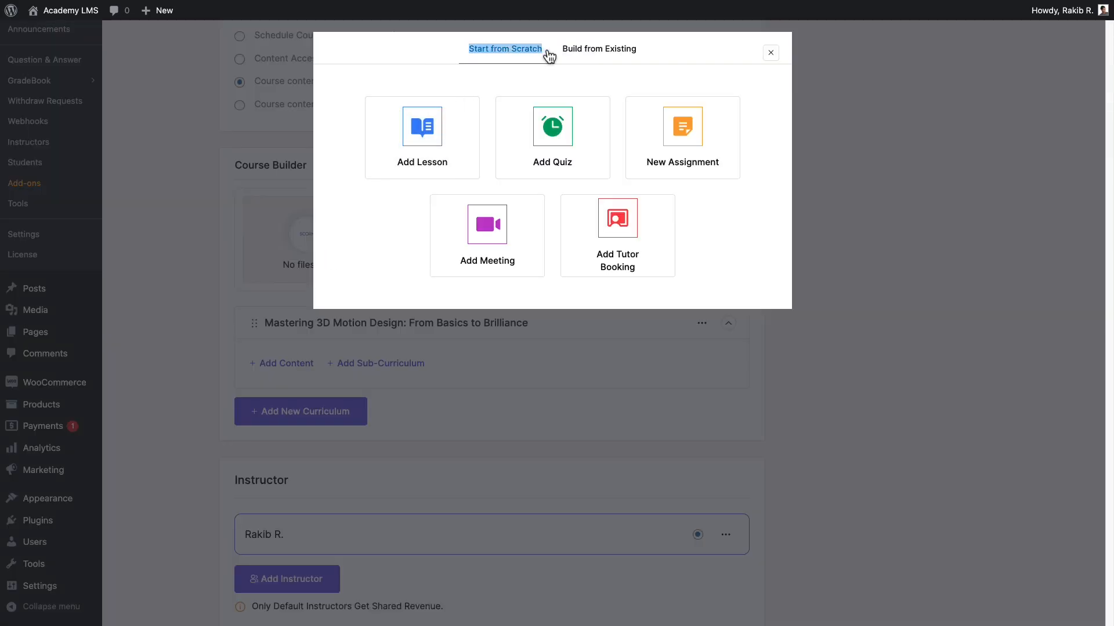
left_click_drag(651, 52, 562, 55)
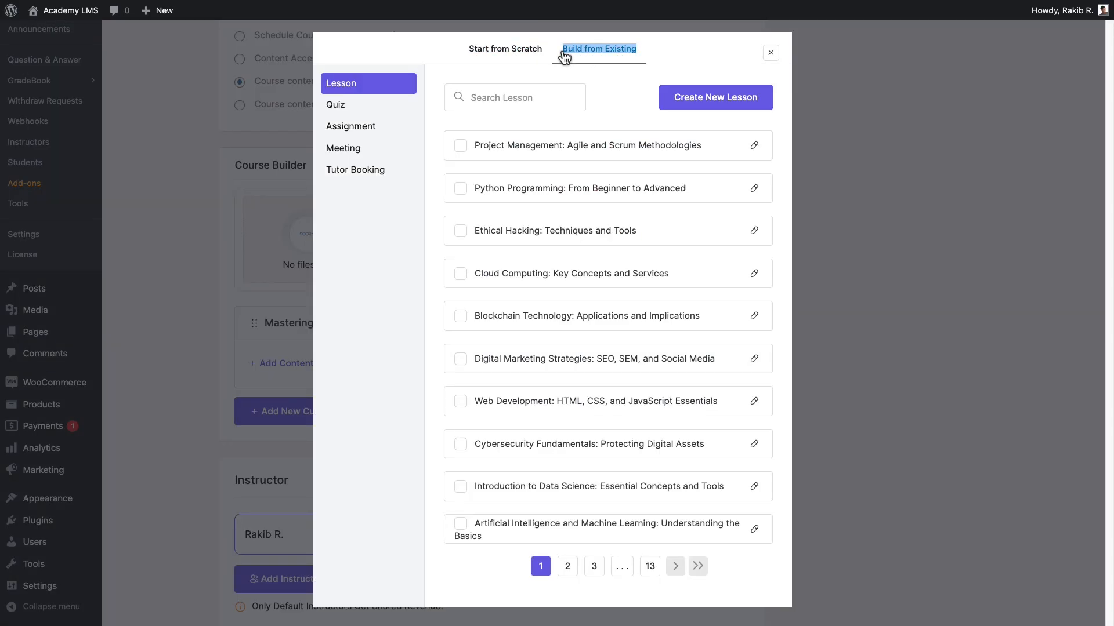
left_click(389, 106)
left_click(385, 127)
left_click(385, 148)
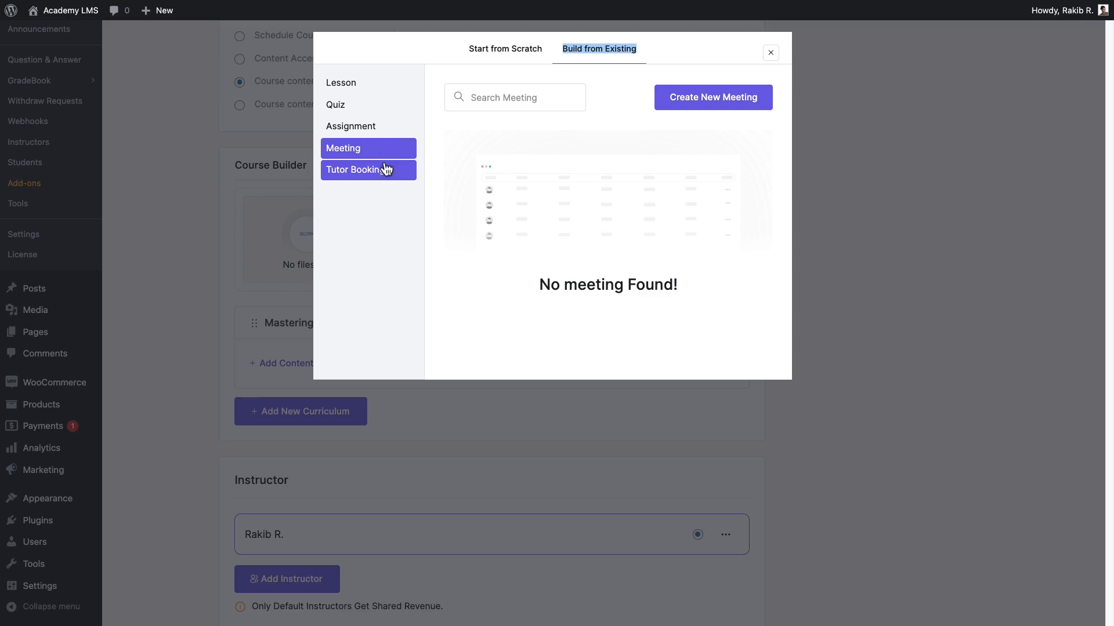
left_click(387, 169)
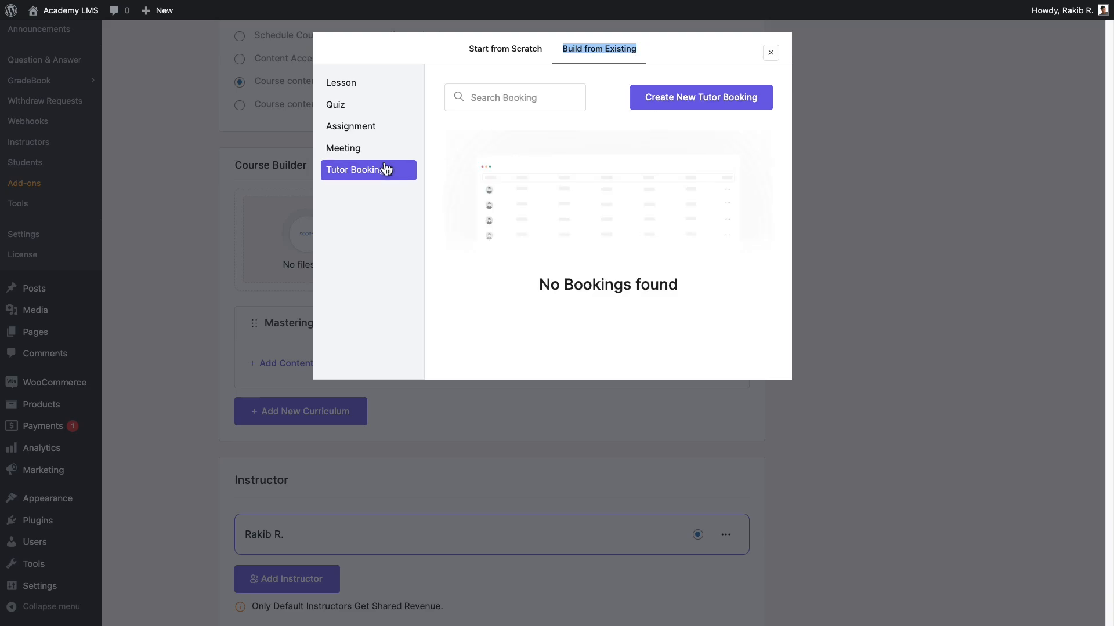
Start a new lesson from scratch and title it "Introduction to Motion Design".
left_click(471, 51)
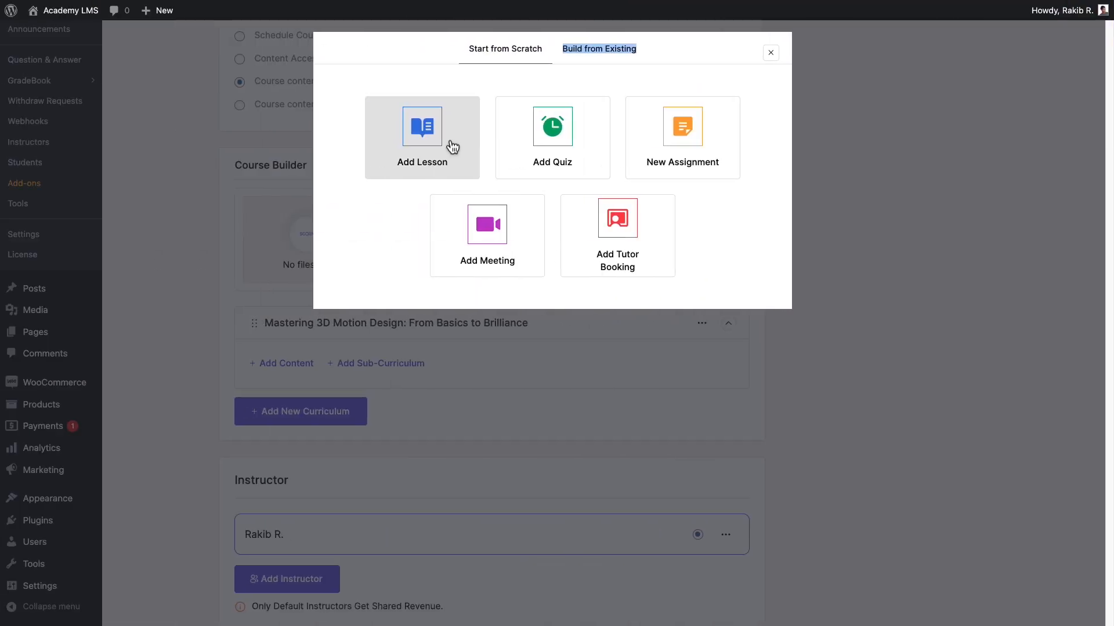
left_click(453, 147)
left_click(381, 120)
type("Introduction to Motion Design")
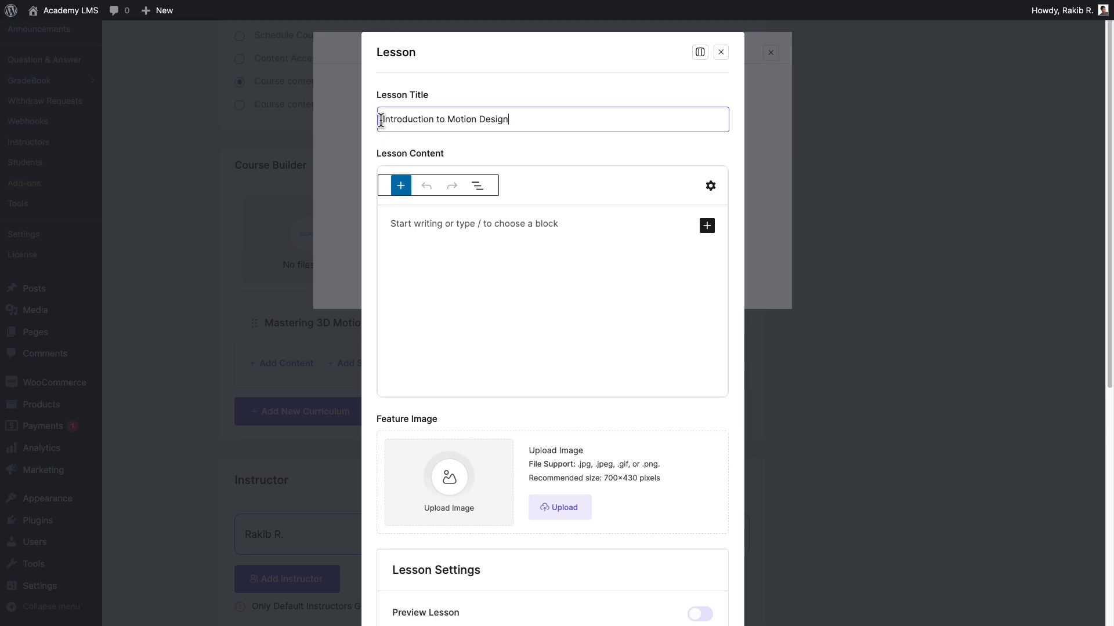
Switch the lesson editor to full screen and paste the introductory motion design paragraph as the lesson content.
left_click(700, 52)
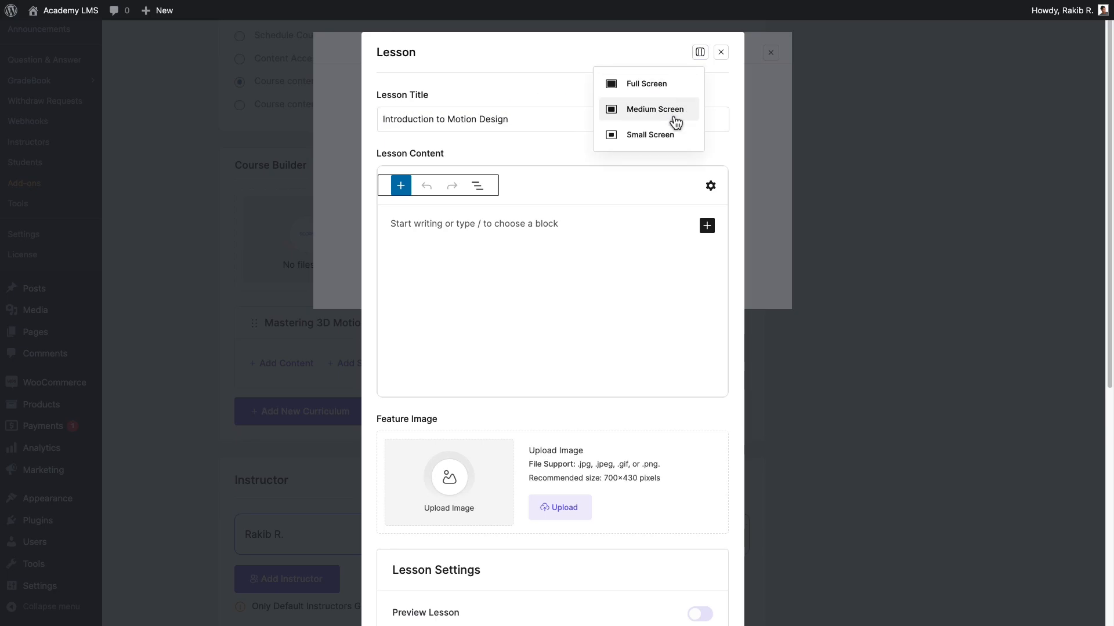
left_click(661, 88)
scroll(671, 287, "down", 6)
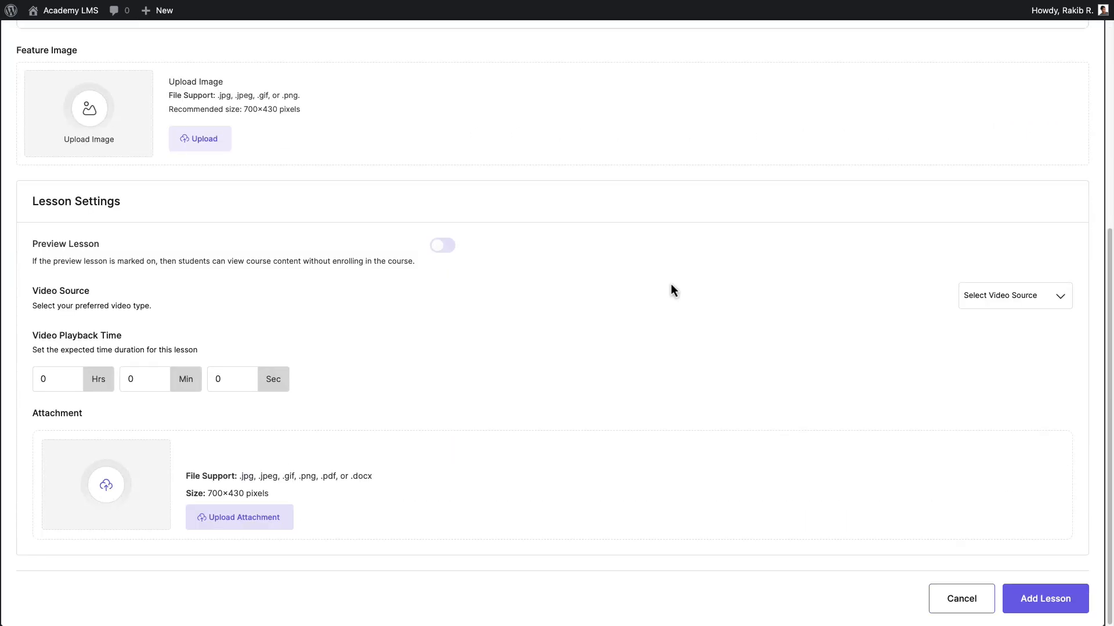
scroll(671, 286, "up", 6)
left_click(30, 212)
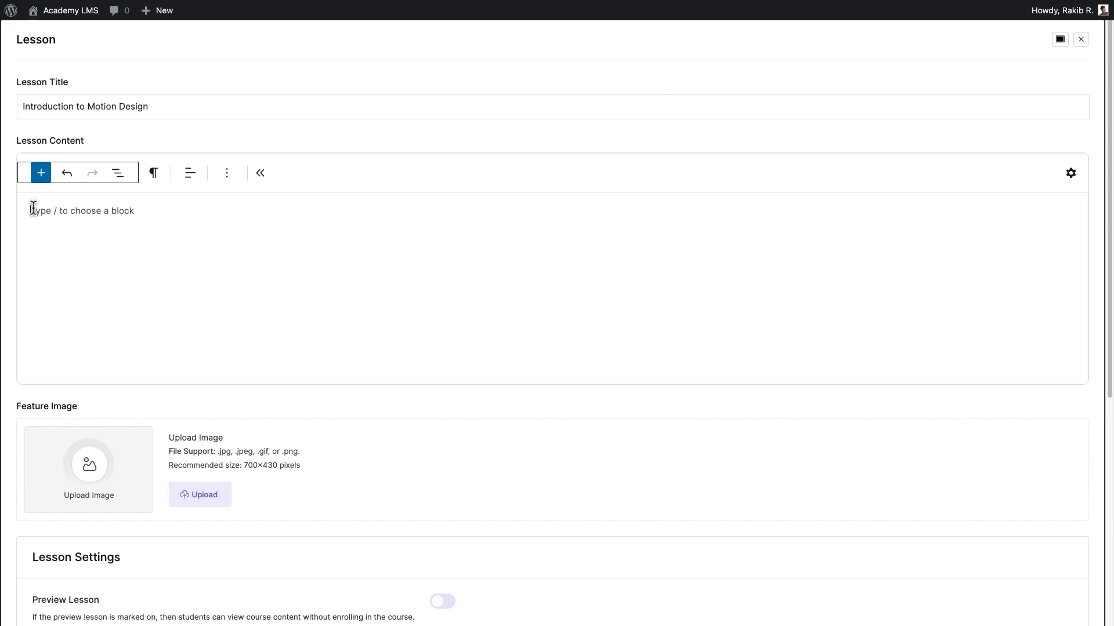
type("In this lesson, students will be introduced to the world of motion design. We will explore the history, key concepts, and tools used in the industry. By the end of this lesson, students will have a solid understanding of what motion design entails and its applications.")
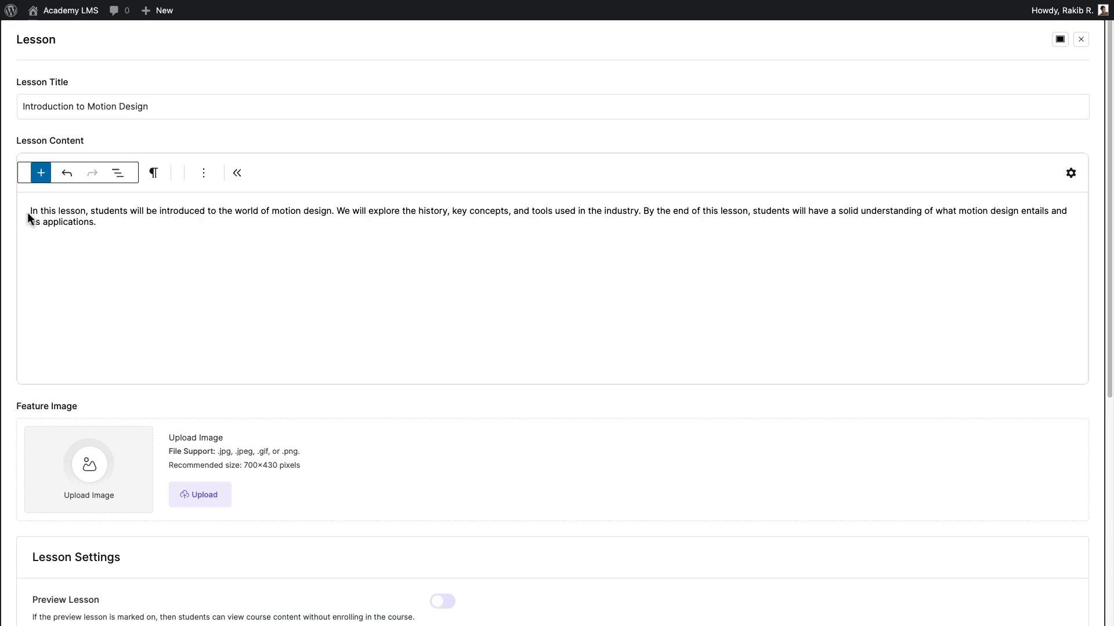
Set the lesson's feature image to the first colourful dune landscape picture in the media library.
left_click(223, 499)
left_click(72, 168)
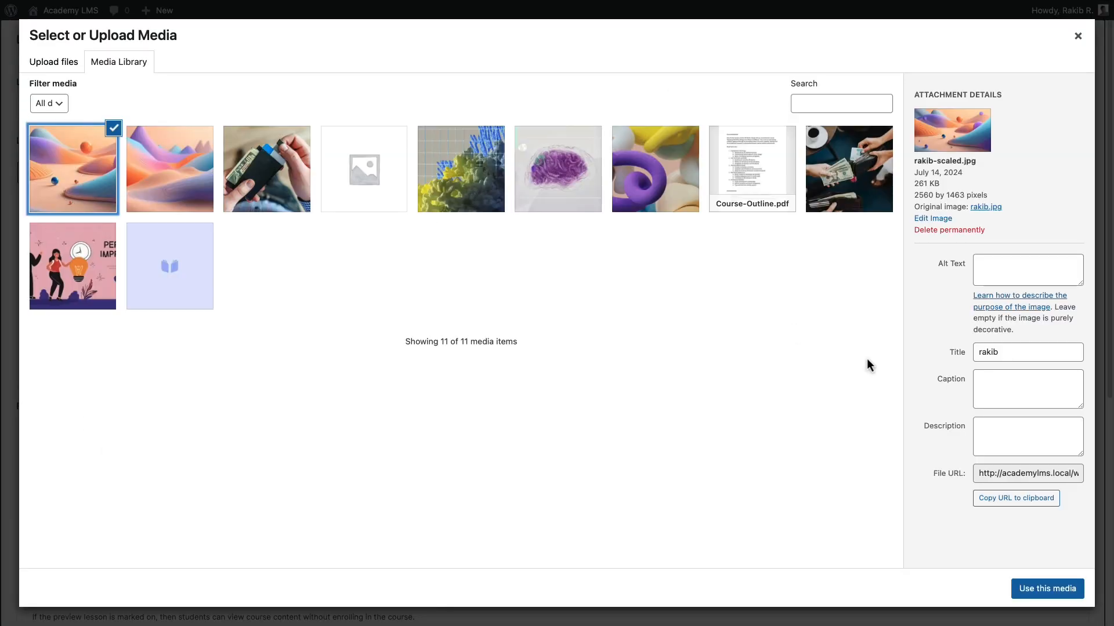
left_click(1054, 592)
Enable Preview Lesson in the lesson settings.
scroll(1053, 597, "down", 2)
scroll(557, 322, "down", 5)
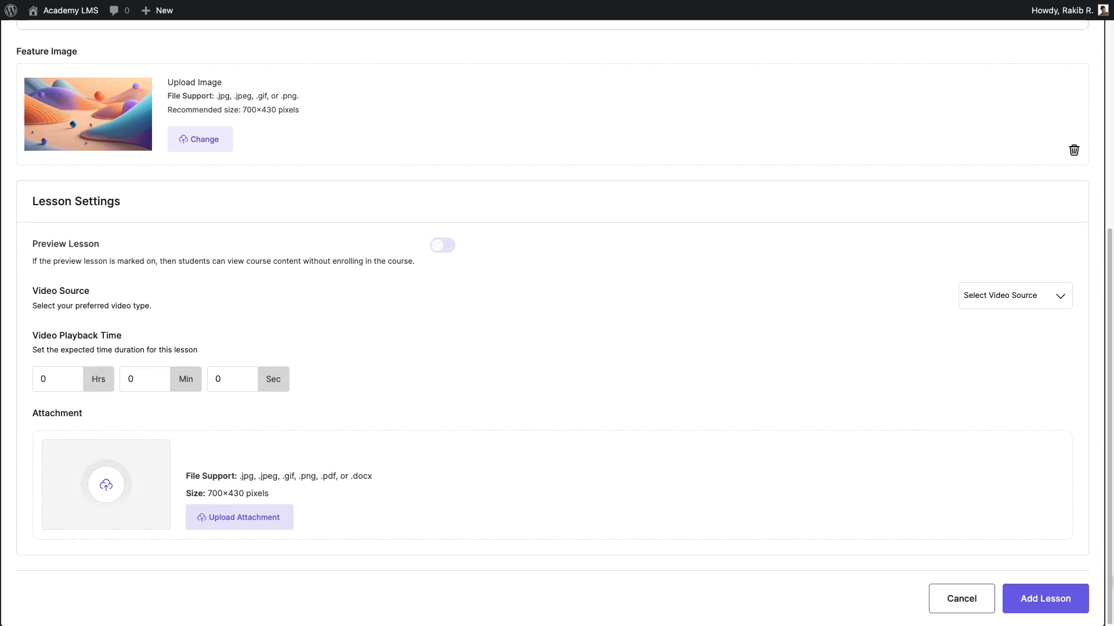
left_click_drag(31, 245, 102, 247)
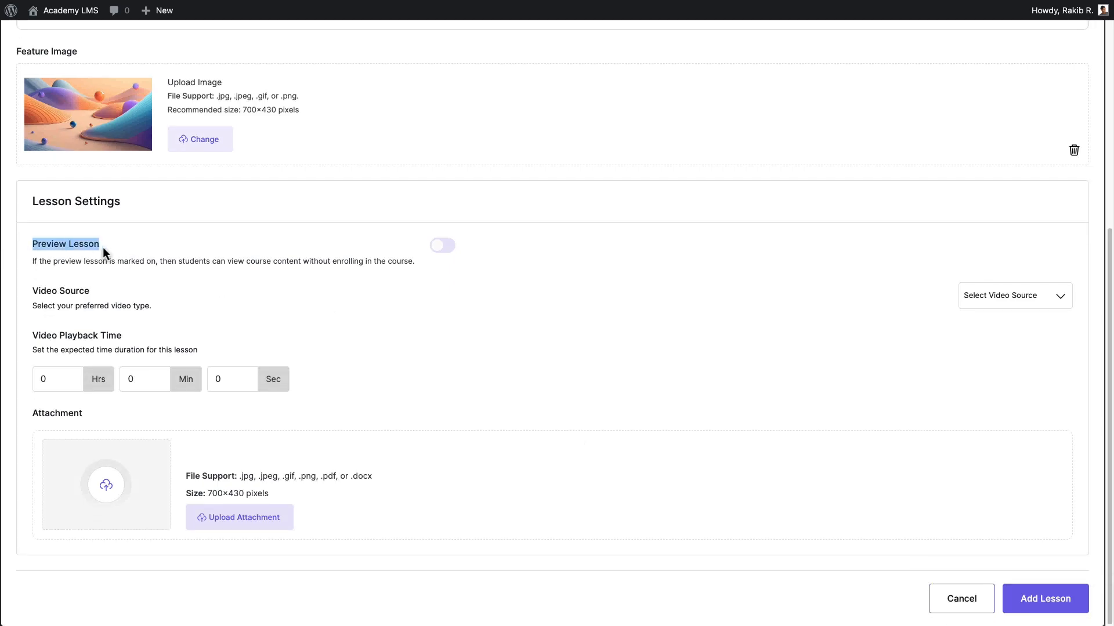
left_click(456, 248)
left_click_drag(90, 291, 33, 293)
left_click(33, 293)
left_click(1041, 297)
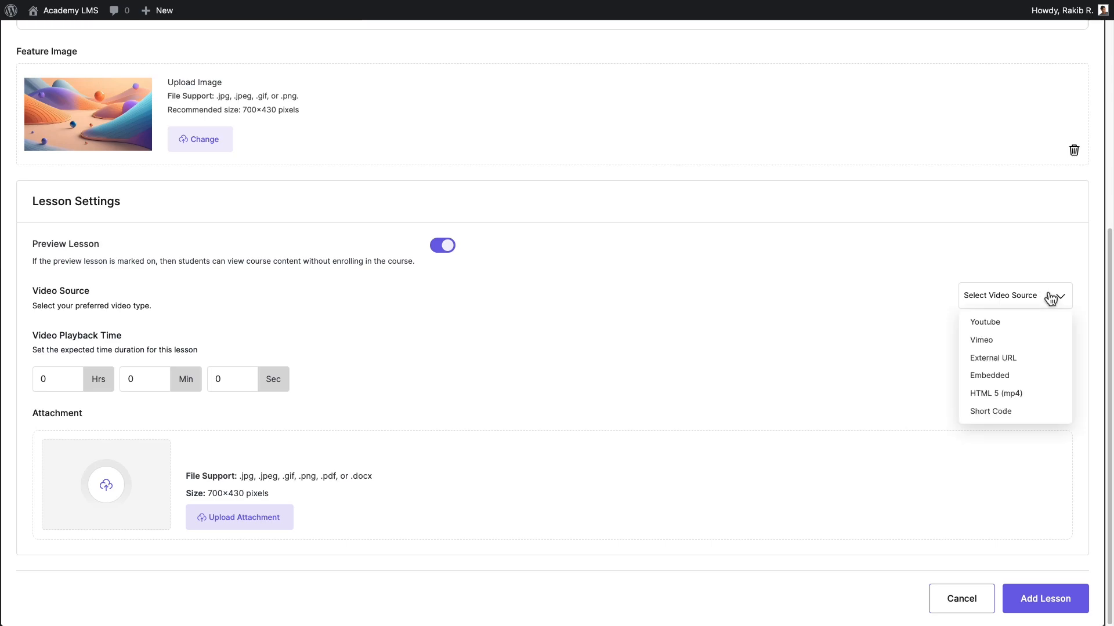
left_click(1011, 322)
left_click(38, 336)
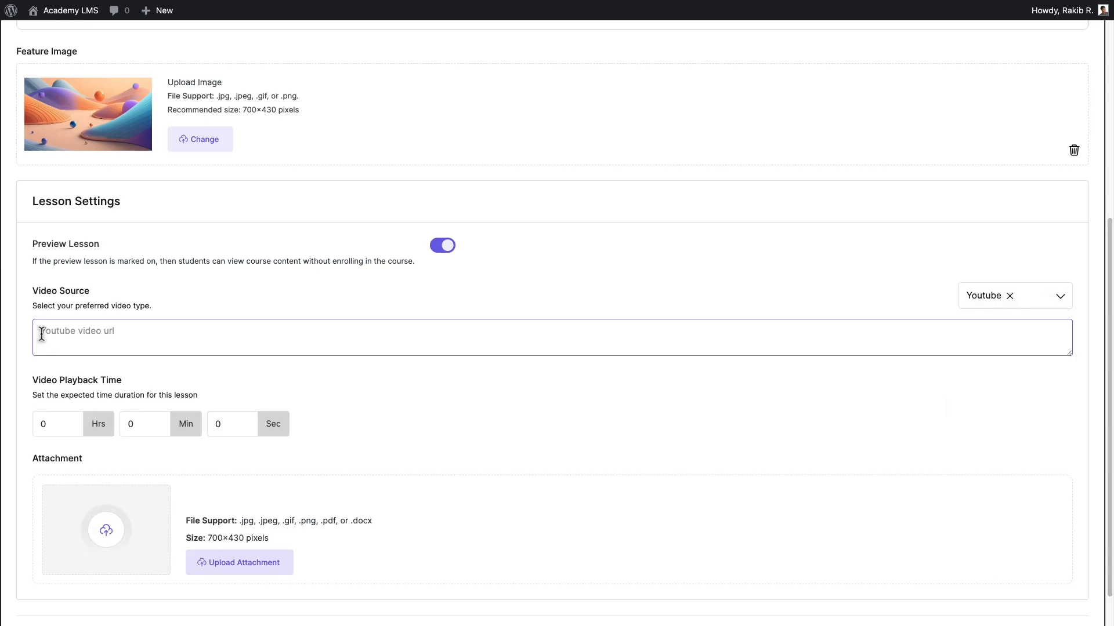
type("https://youtu.be/s00SPMwdTCw?si=kX92CpDXoVRPPzcJ")
double_click(42, 424)
type("1")
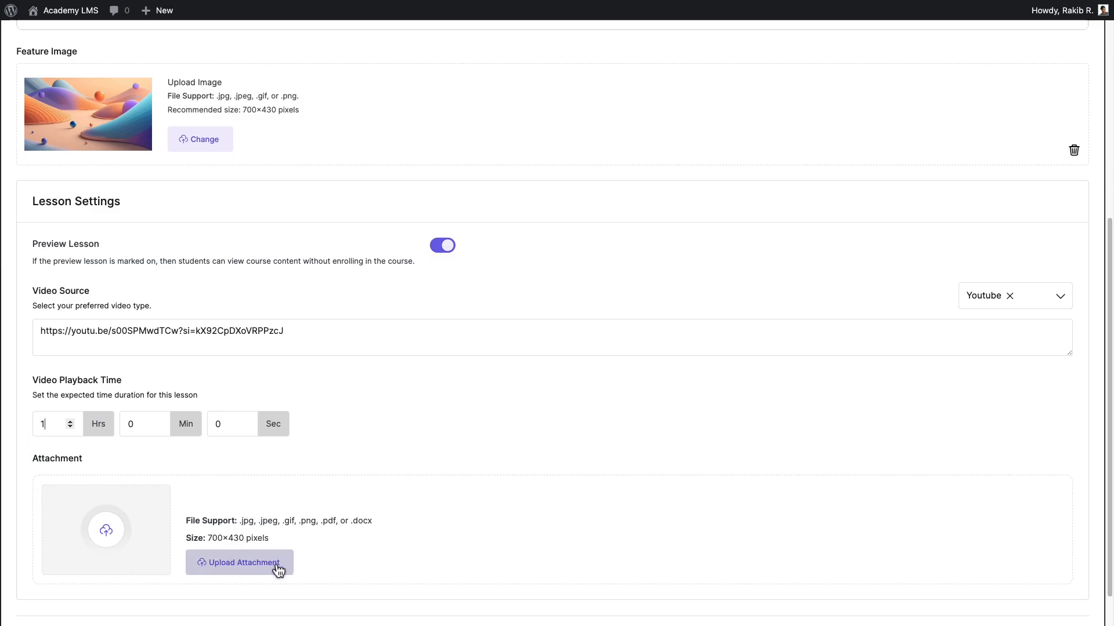
Attach Course-Outline.pdf from the media library to the lesson and save the lesson.
left_click_drag(240, 520, 385, 527)
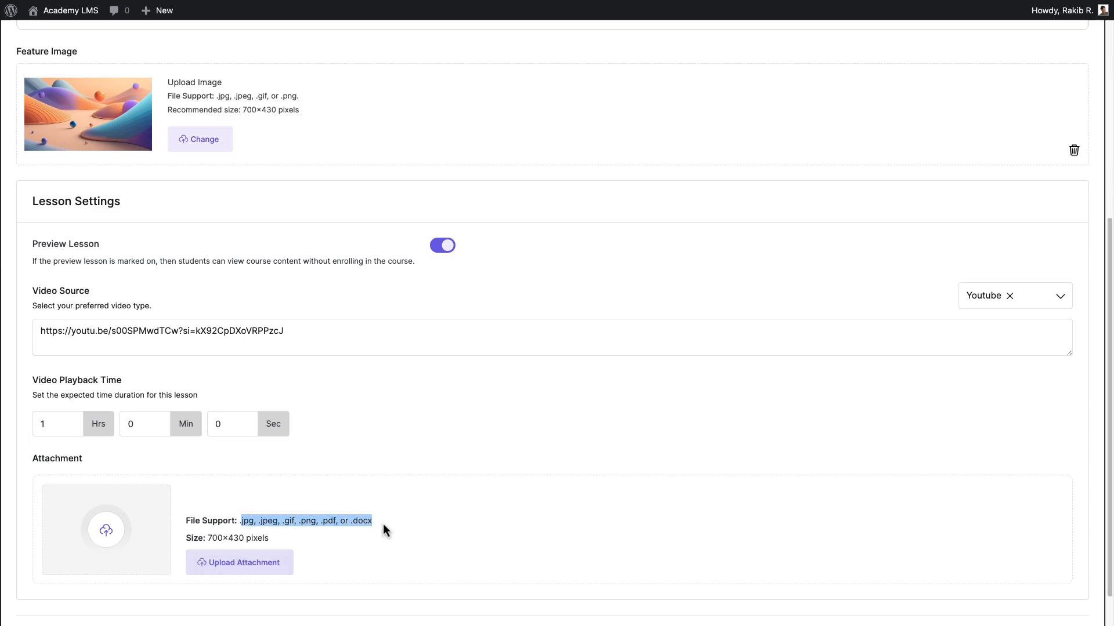
left_click(239, 576)
left_click(97, 192)
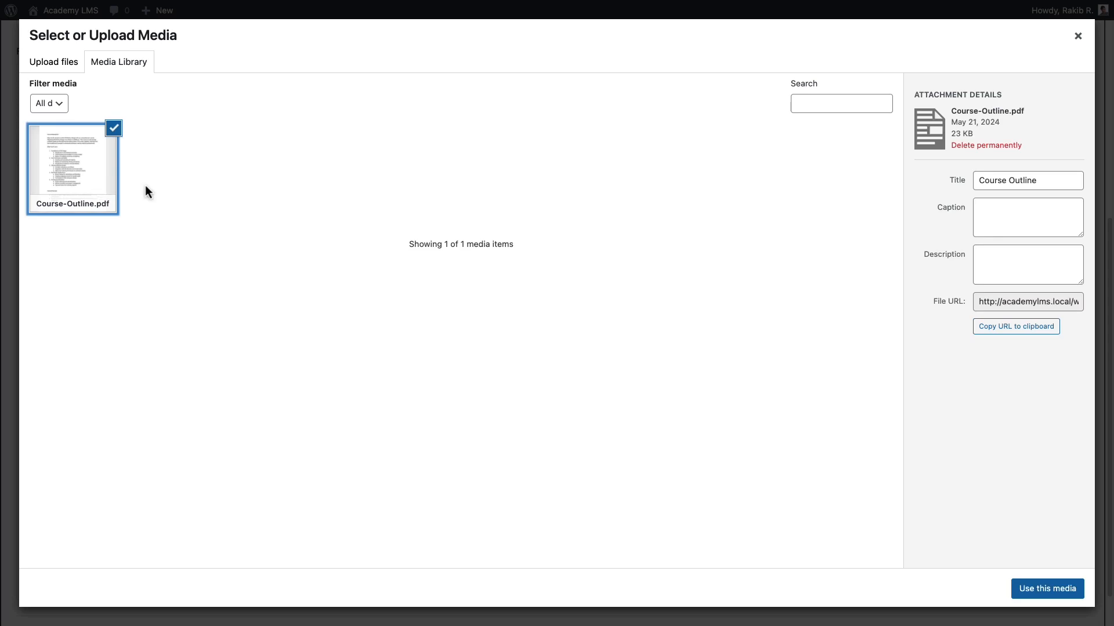
left_click(1047, 589)
scroll(1049, 593, "down", 2)
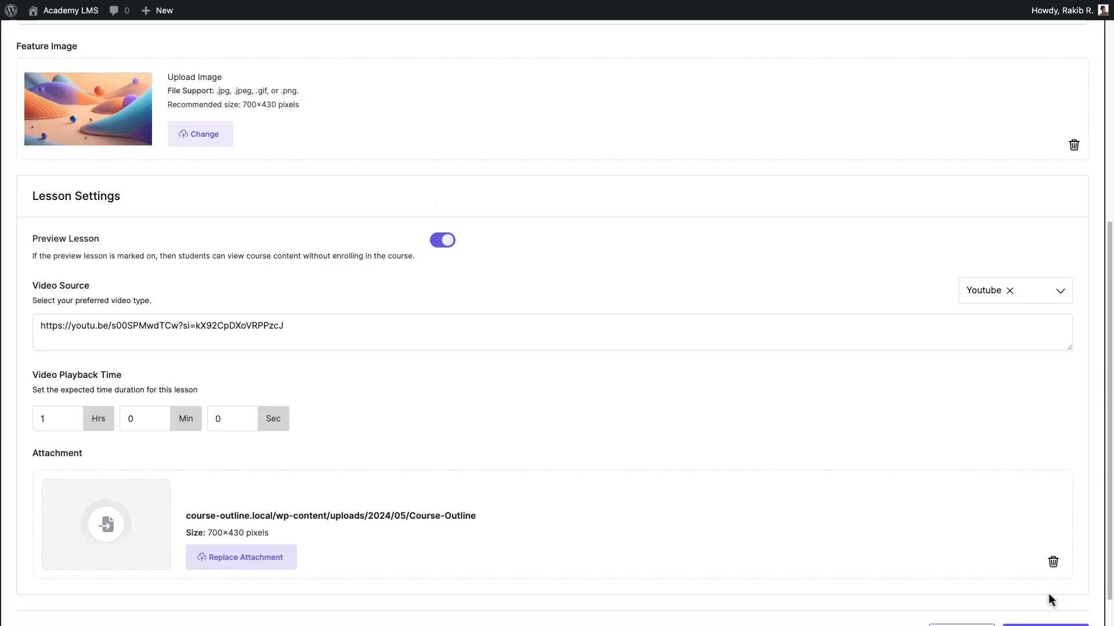
left_click(1025, 603)
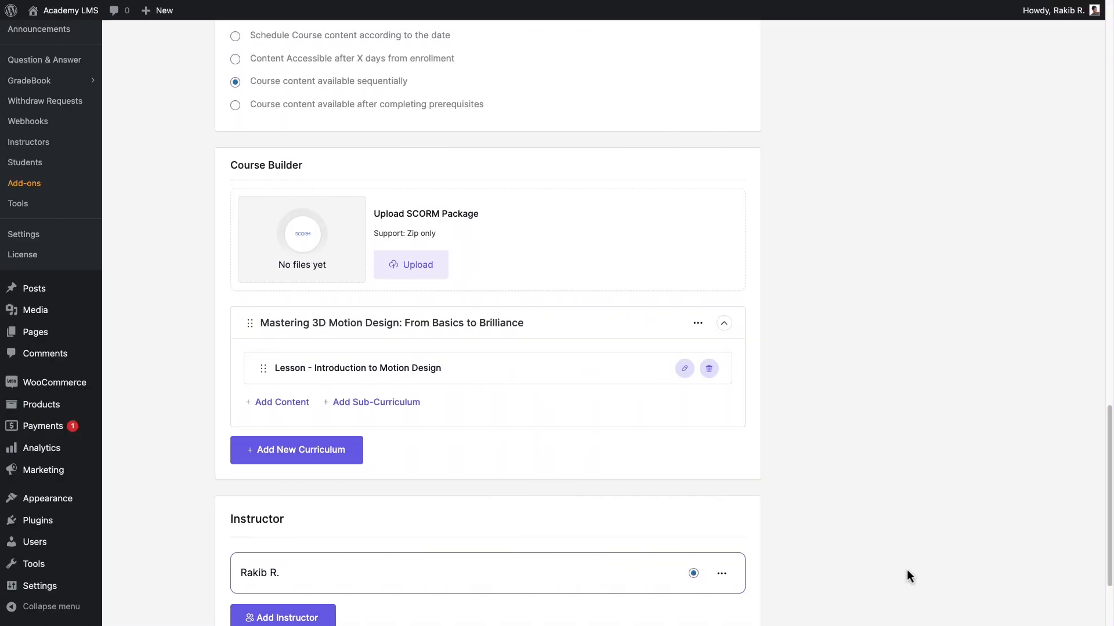
Start a new quiz in the Mastering 3D Motion Design curriculum and switch its editor to full screen.
left_click(290, 403)
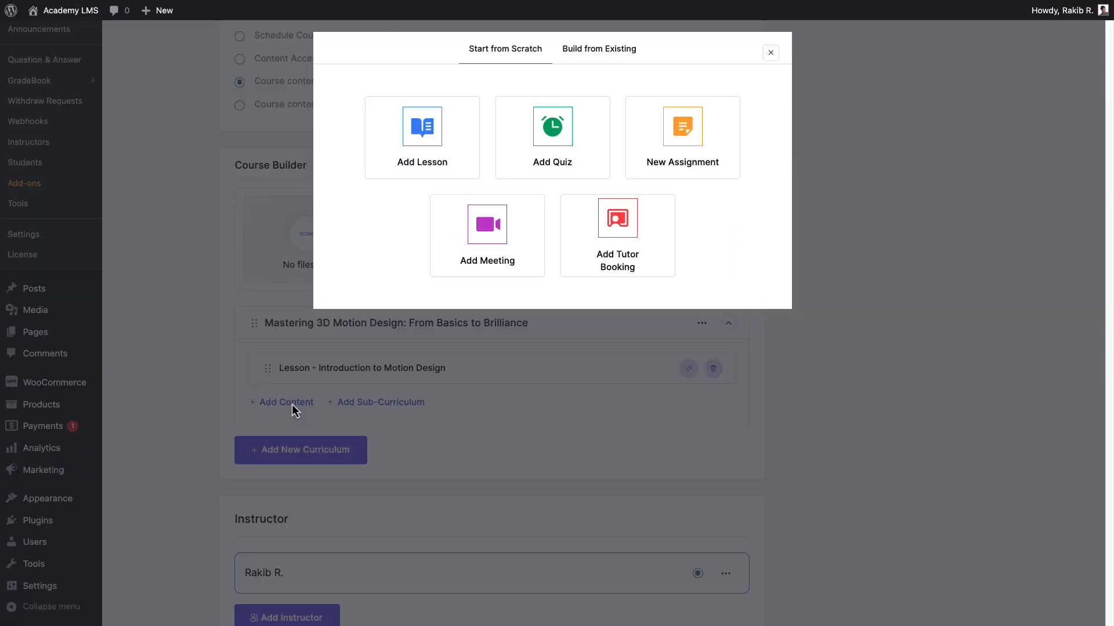
left_click(580, 138)
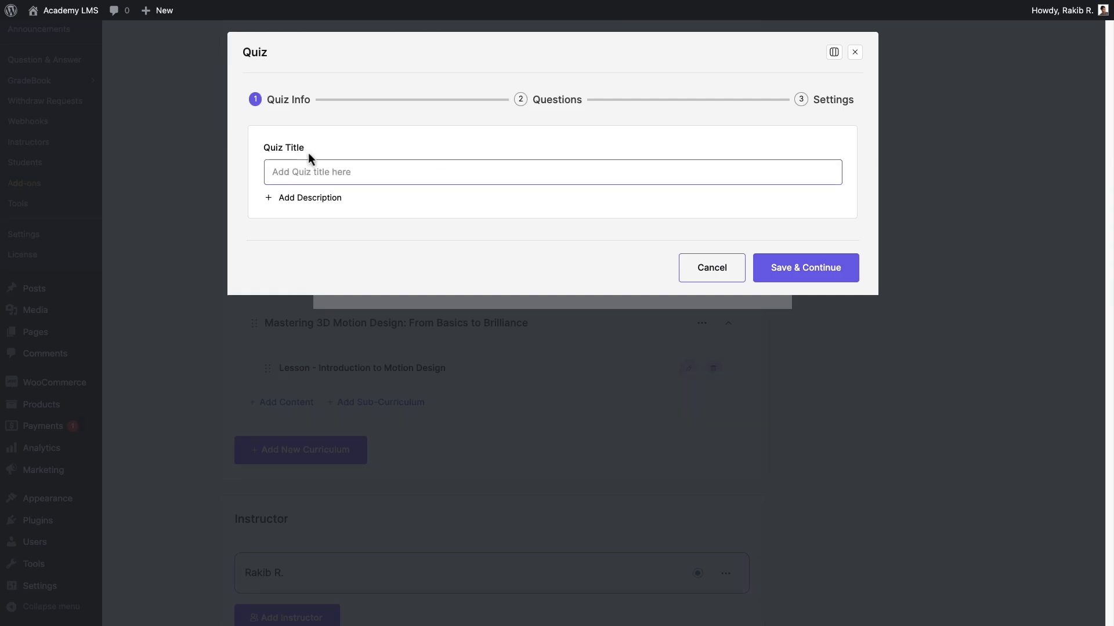
left_click(834, 51)
left_click(811, 86)
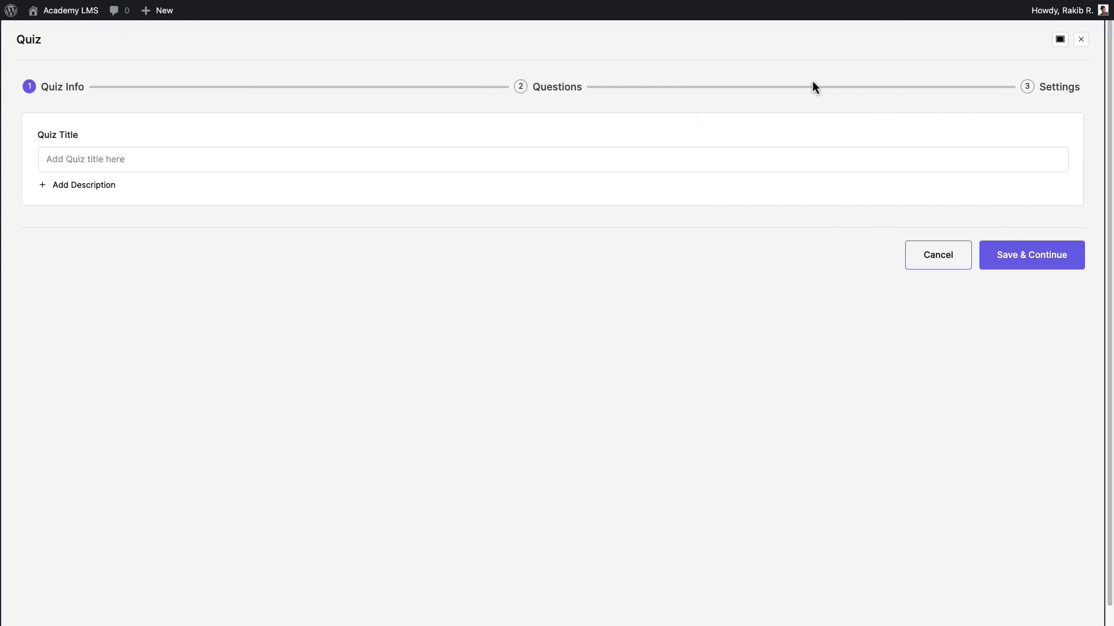
Title the quiz "Fundamentals of Motion Design", paste in its description, and continue to the questions.
left_click(43, 159)
type("Fundamentals of Motion Design")
left_click(47, 186)
left_click(50, 220)
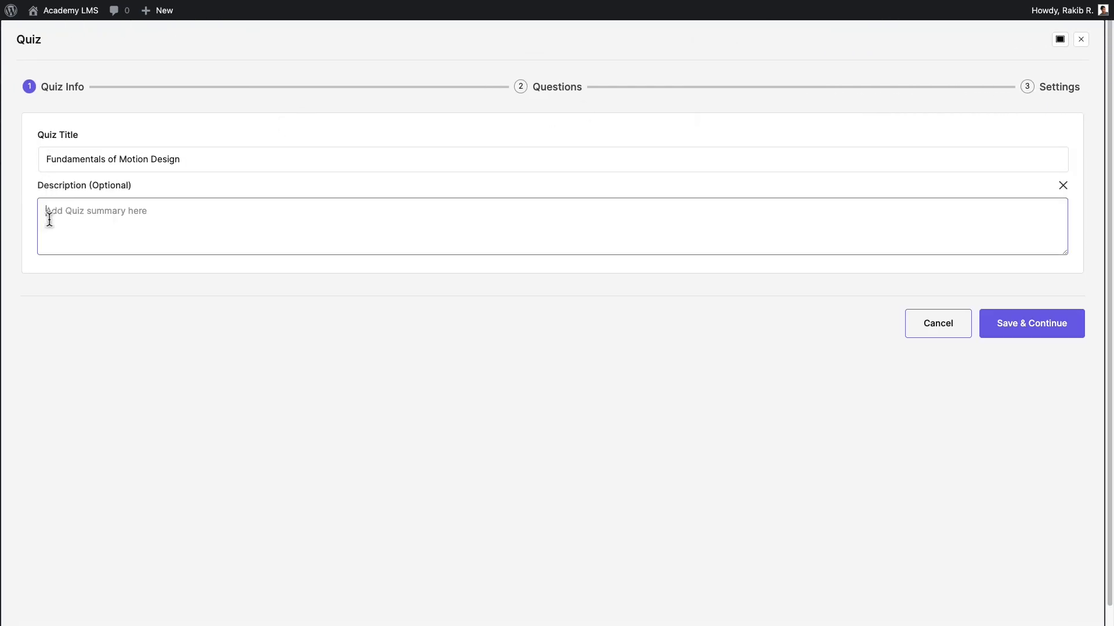
type("This quiz will assess students' understanding of the fundamental principles and concepts covered in the first two lessons of the course. It will include multiple-choice and short-answer questions to evaluate comprehension and application skills.")
left_click(1039, 326)
left_click(597, 340)
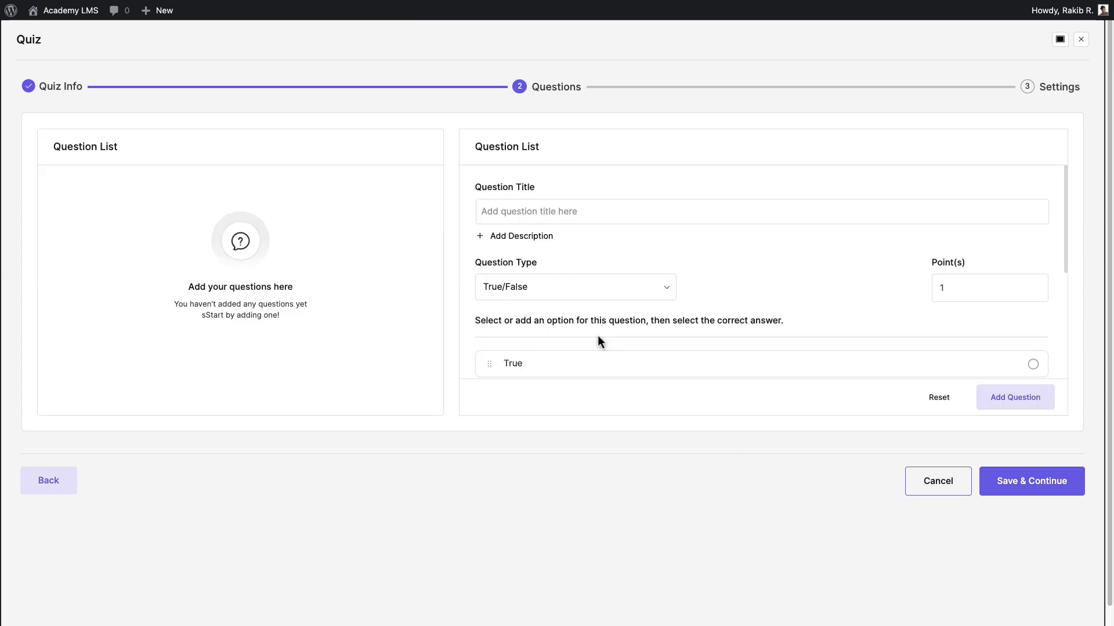
Enter the question "What is the importance of easing in animation, and how does it affect the motion of objects?" as a 5-point Short Answer question.
left_click(477, 210)
type("What is the importance of easing in animation, and how does it affect the motion of objects?")
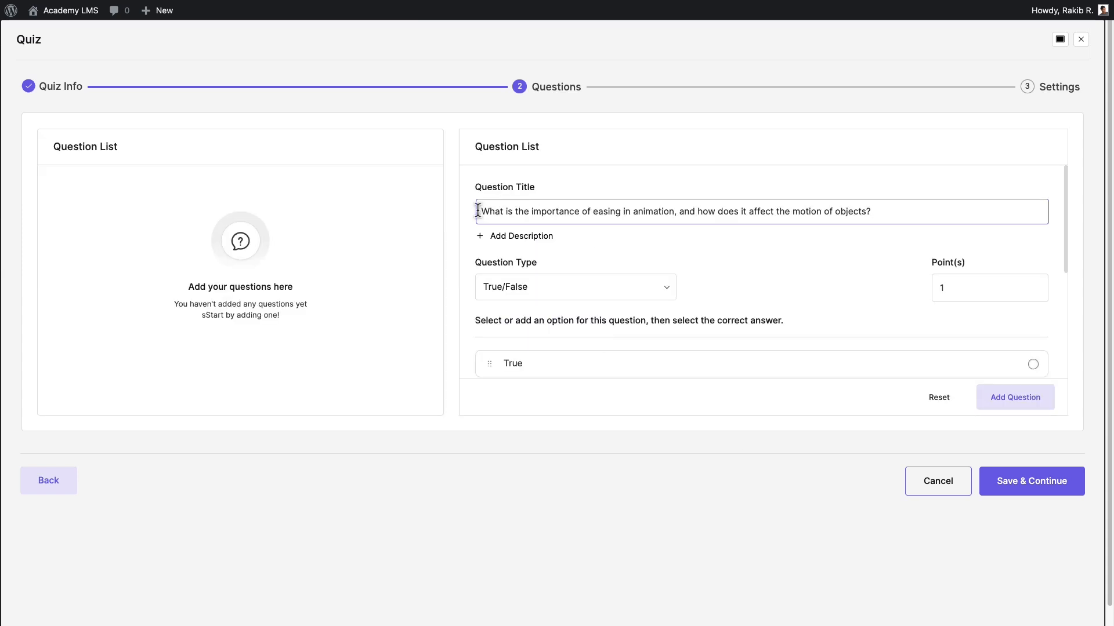
left_click(484, 236)
left_click(1042, 235)
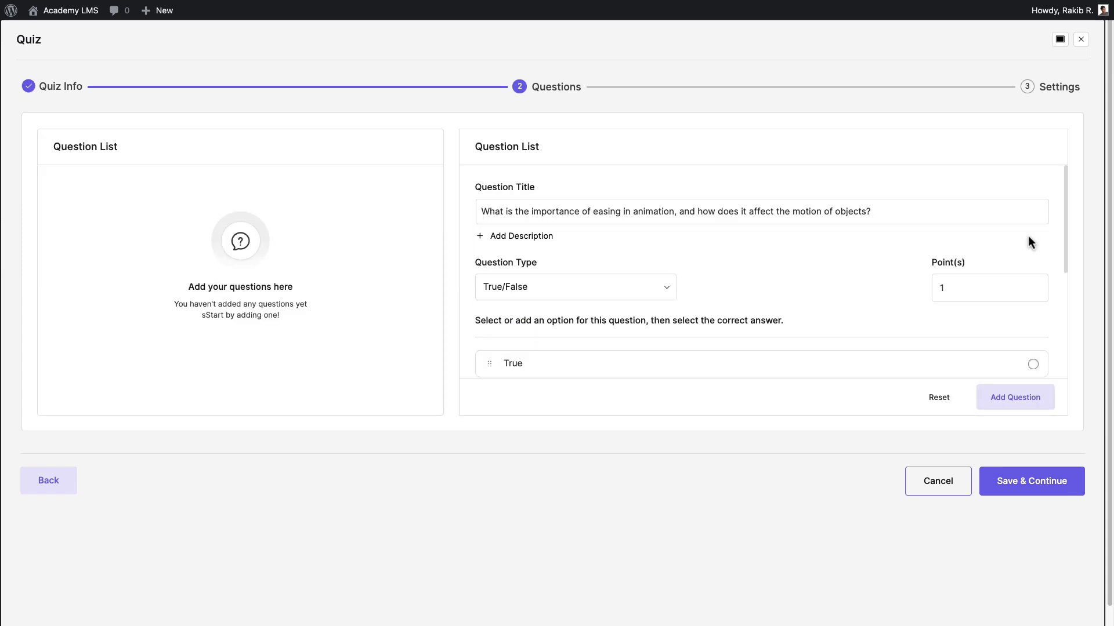
left_click(666, 288)
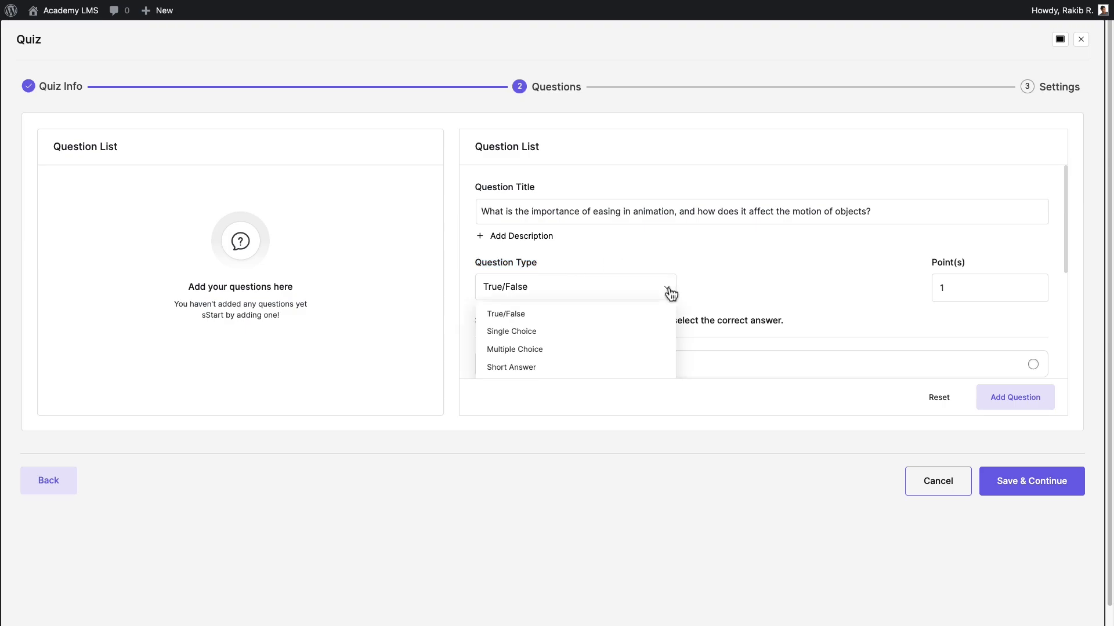
left_click(580, 317)
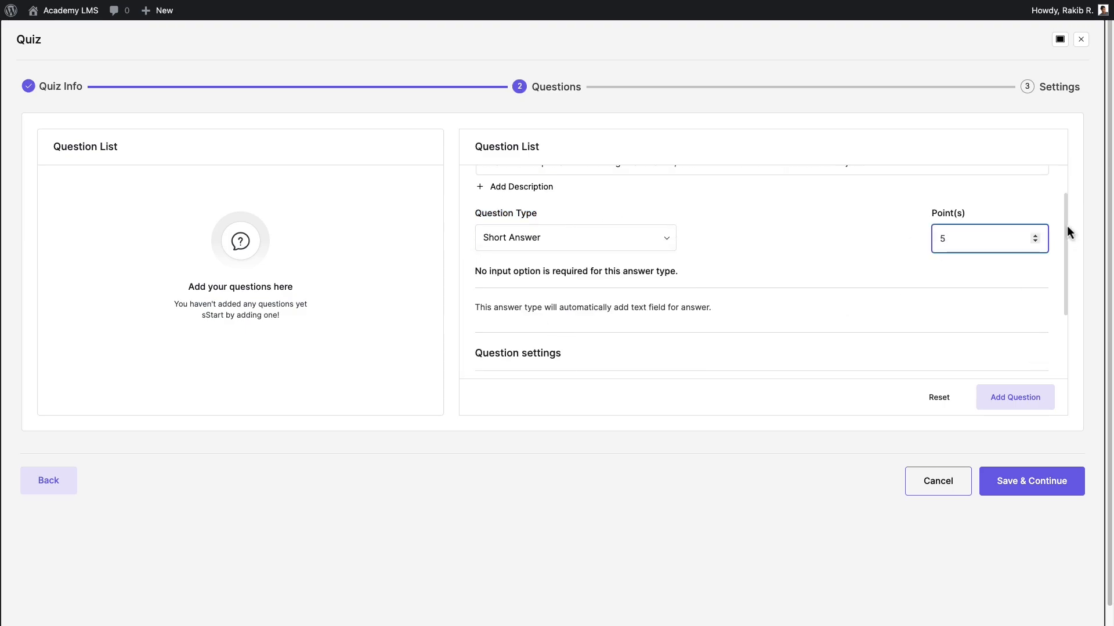
Enable Answer required and Randomize Answer for the question, add it to the quiz, and continue to the quiz settings.
left_click_drag(1066, 226, 1053, 310)
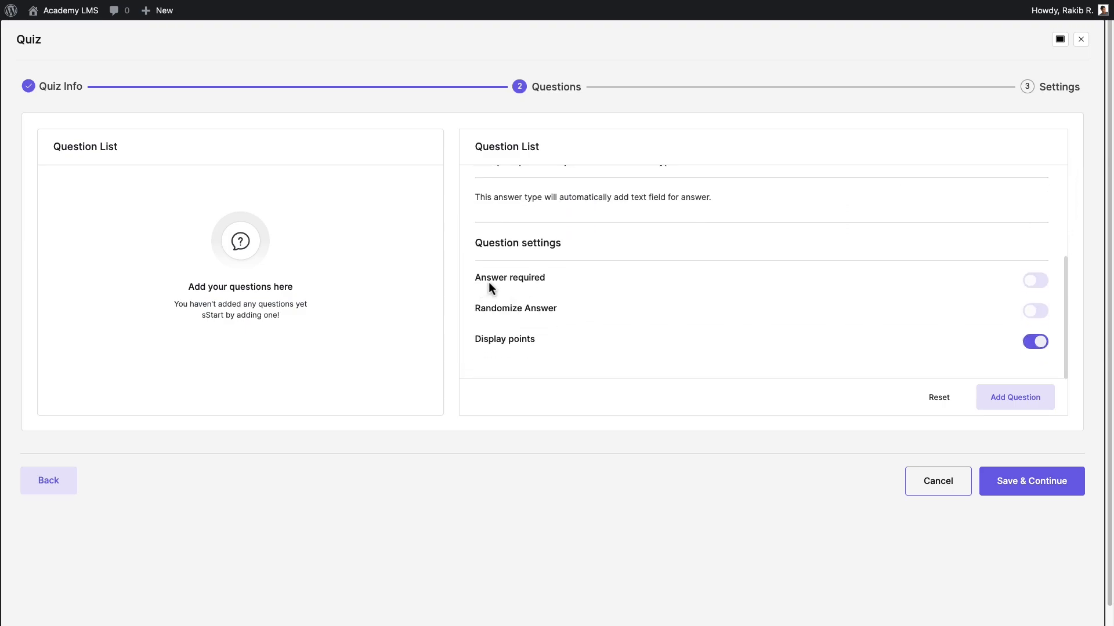
left_click(1033, 281)
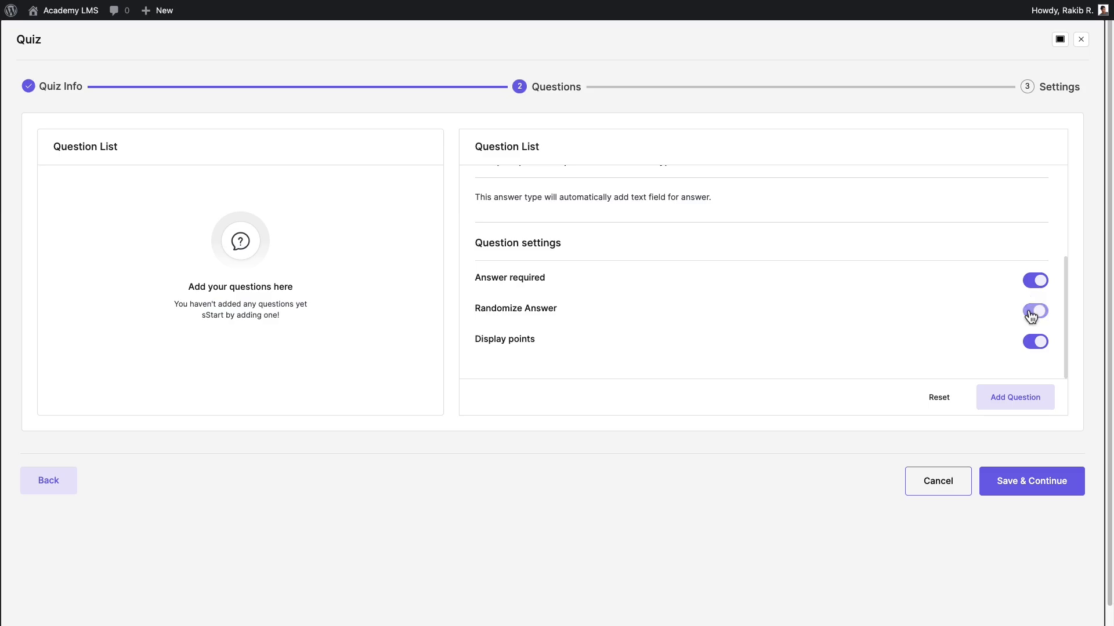
left_click(1031, 312)
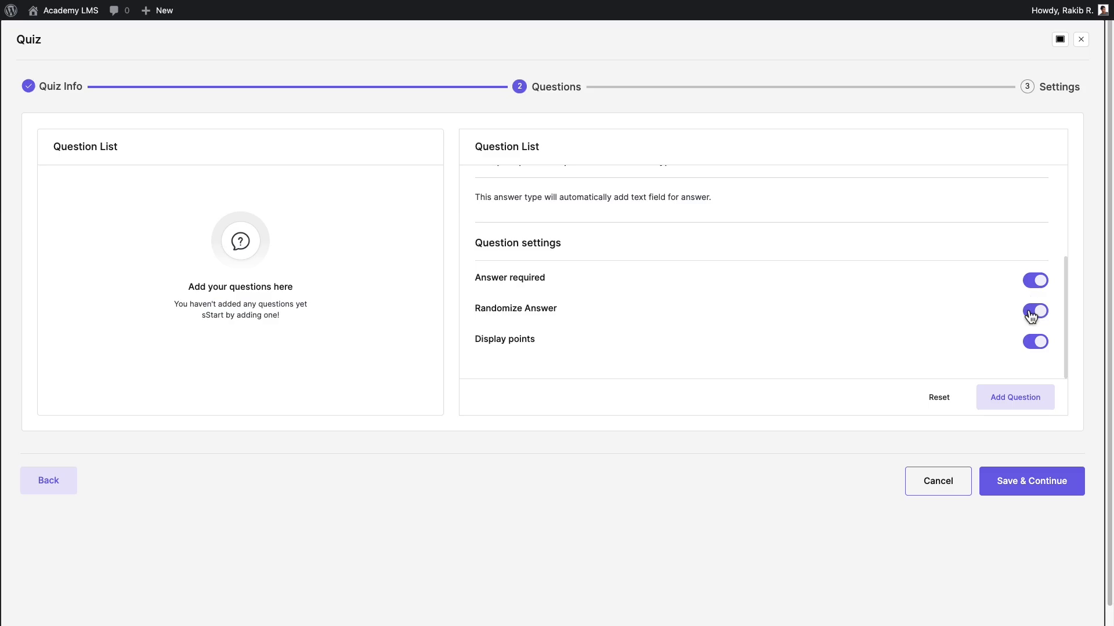
left_click(1051, 404)
left_click(997, 487)
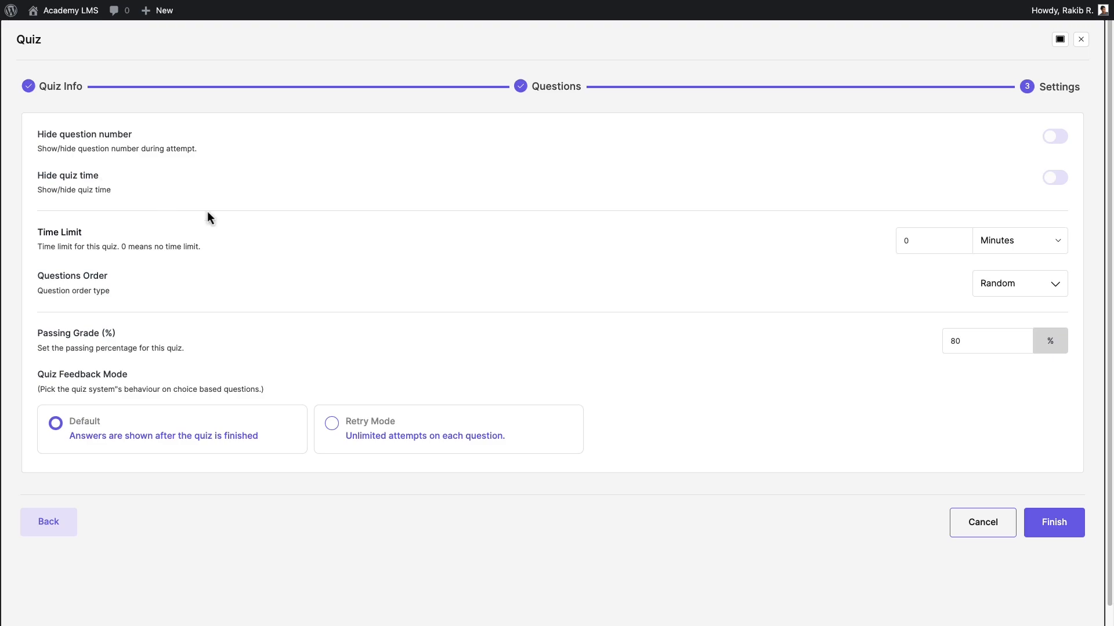
Hide the question number and set the quiz to a 1-minute time limit with Random question order.
left_click(1055, 138)
left_click_drag(923, 241, 868, 248)
type("1")
left_click(1055, 240)
left_click(1031, 240)
left_click(1056, 290)
left_click(1041, 314)
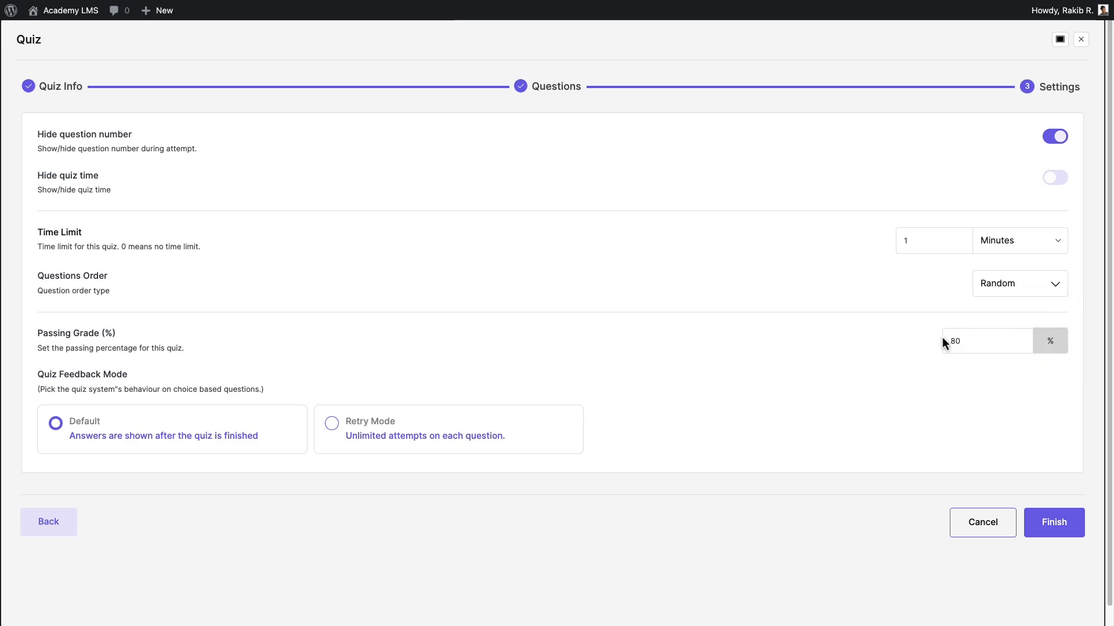
Try the Retry Mode feedback option, return the quiz feedback mode to Default, and finish the quiz.
left_click_drag(177, 380, 29, 381)
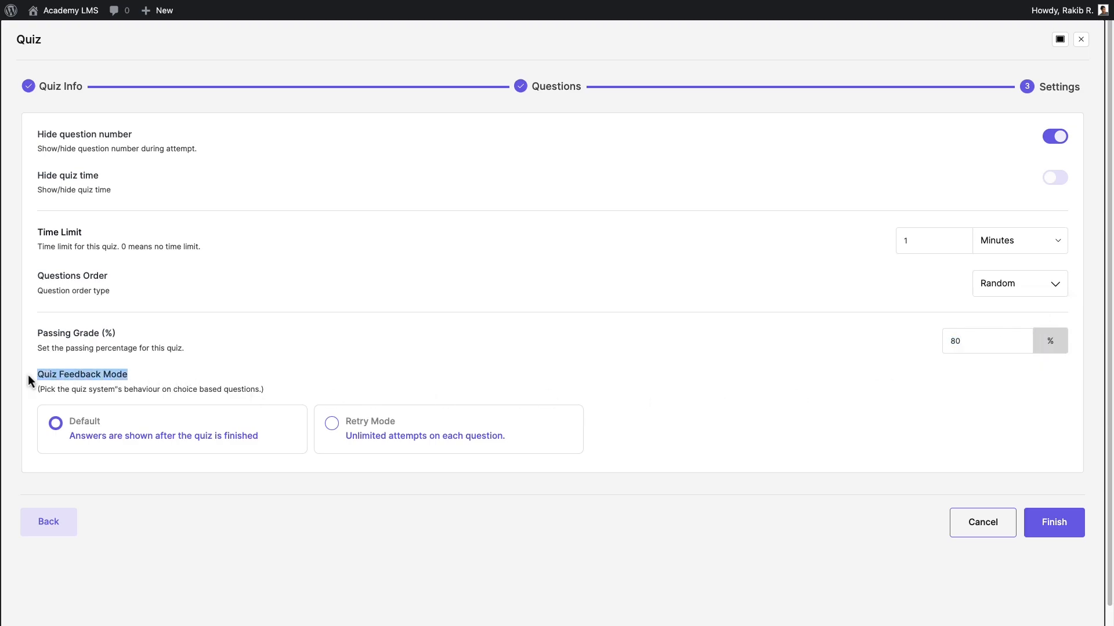
left_click(359, 434)
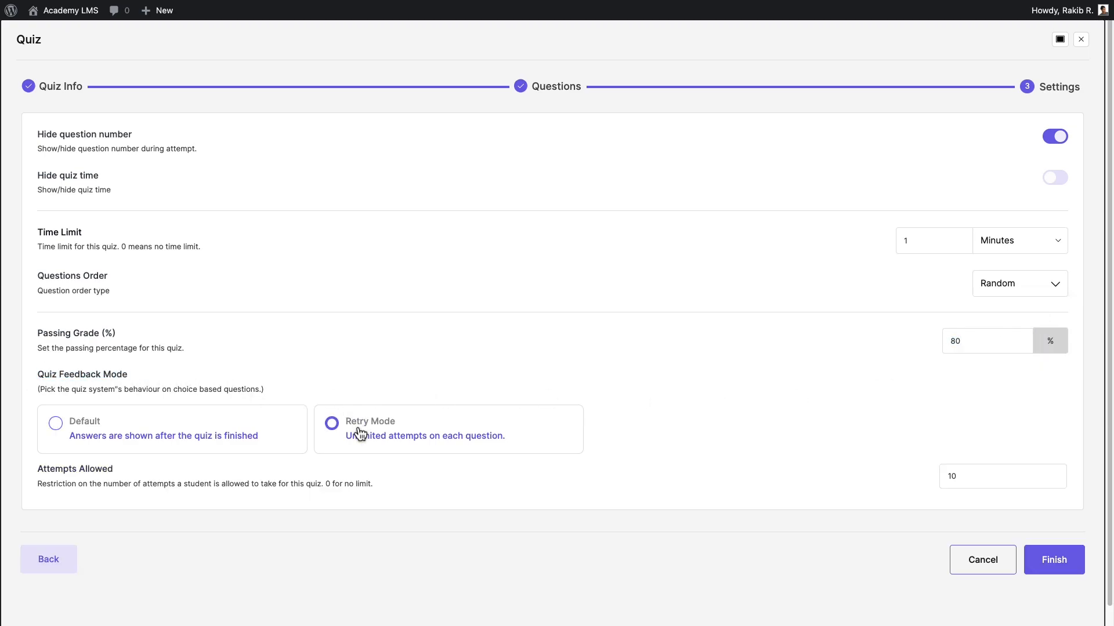
left_click(219, 433)
left_click(1042, 525)
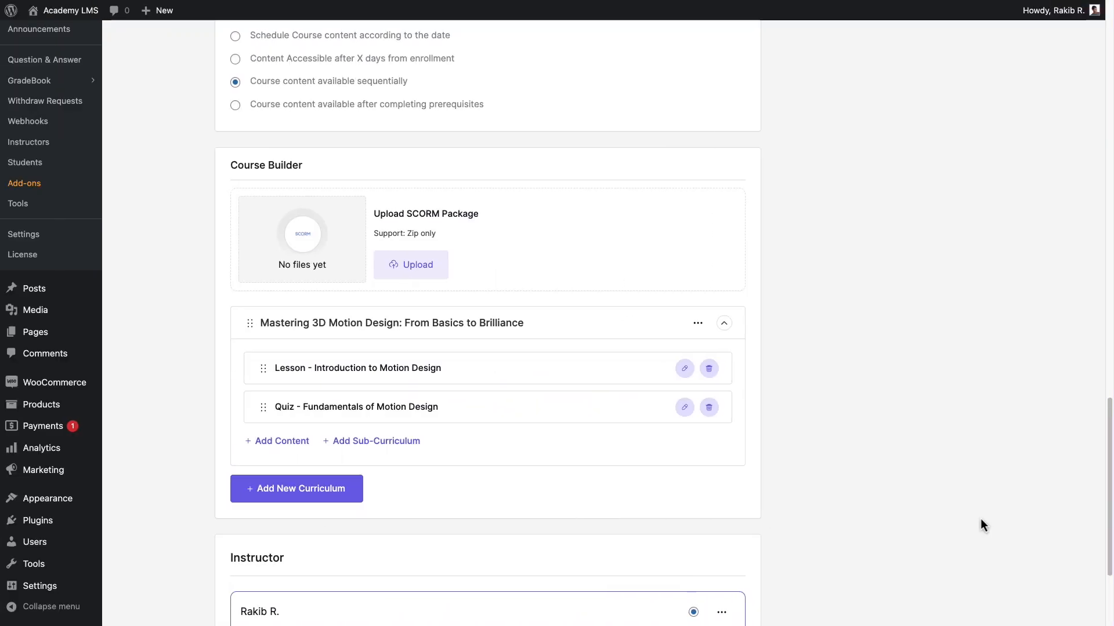
Start a new assignment in the same curriculum and switch its editor to full screen.
left_click(300, 443)
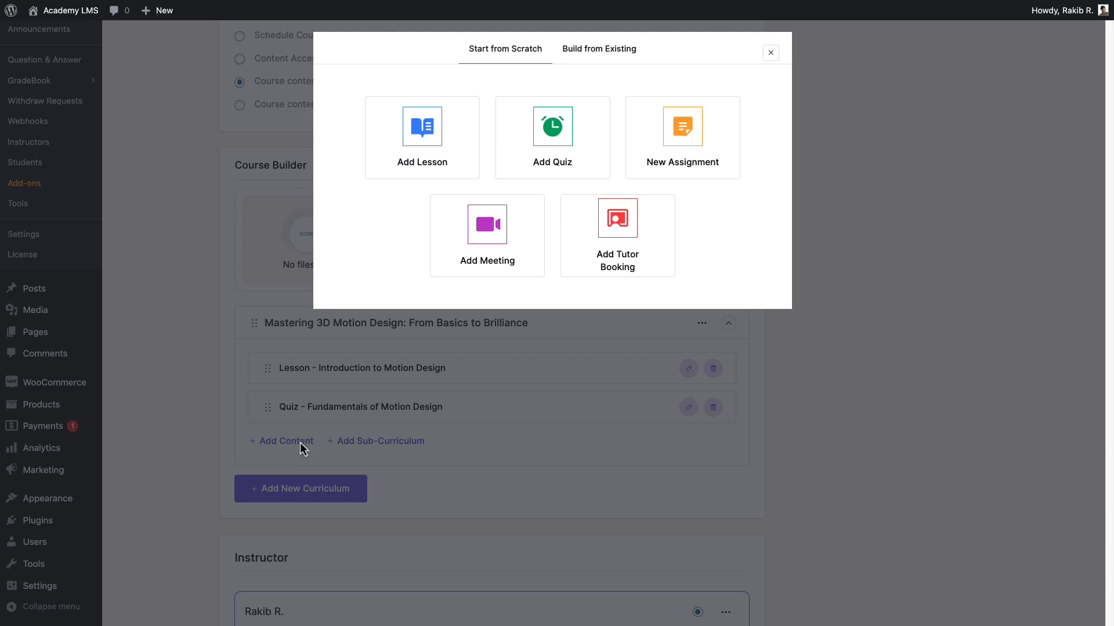
left_click(683, 137)
left_click(699, 53)
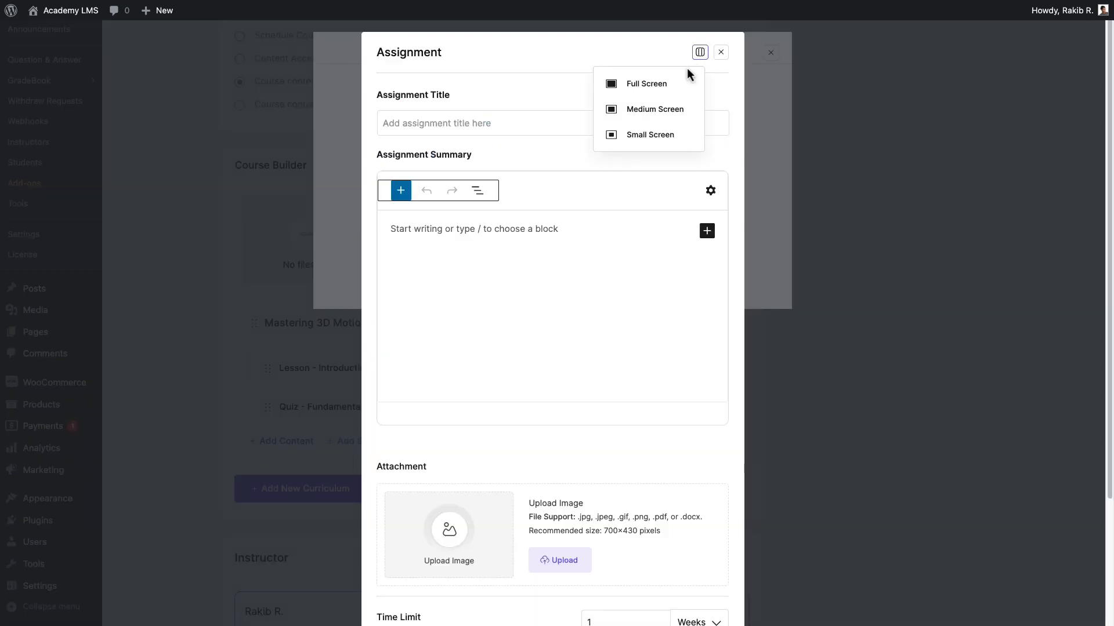
left_click(679, 74)
Title the assignment "Create an Animated Logo" and paste the paragraph about animating a fictional brand's logo as its summary.
left_click(22, 110)
type("Create an Animated Logo")
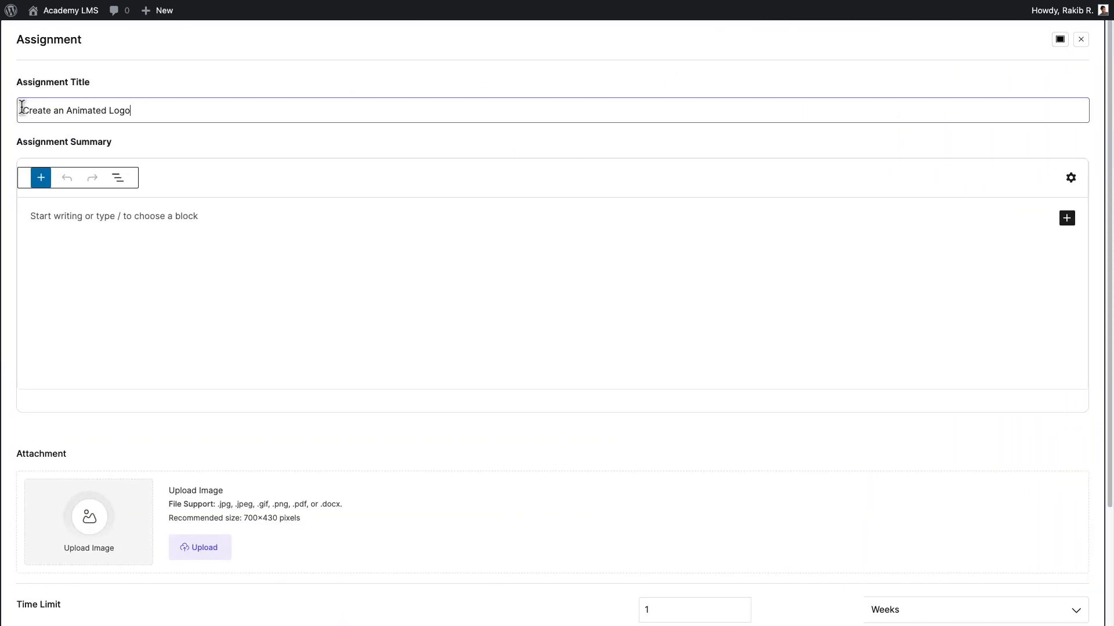
left_click(31, 215)
type("For this assignment, students are tasked with creating an animated logo for a fictional brand. The logo should incorporate the principles of animation learned in the course, such as timing, spacing, and easing. Students should also consider the brand's identity and target audience when designing the animation.")
scroll(1095, 399, "down", 5)
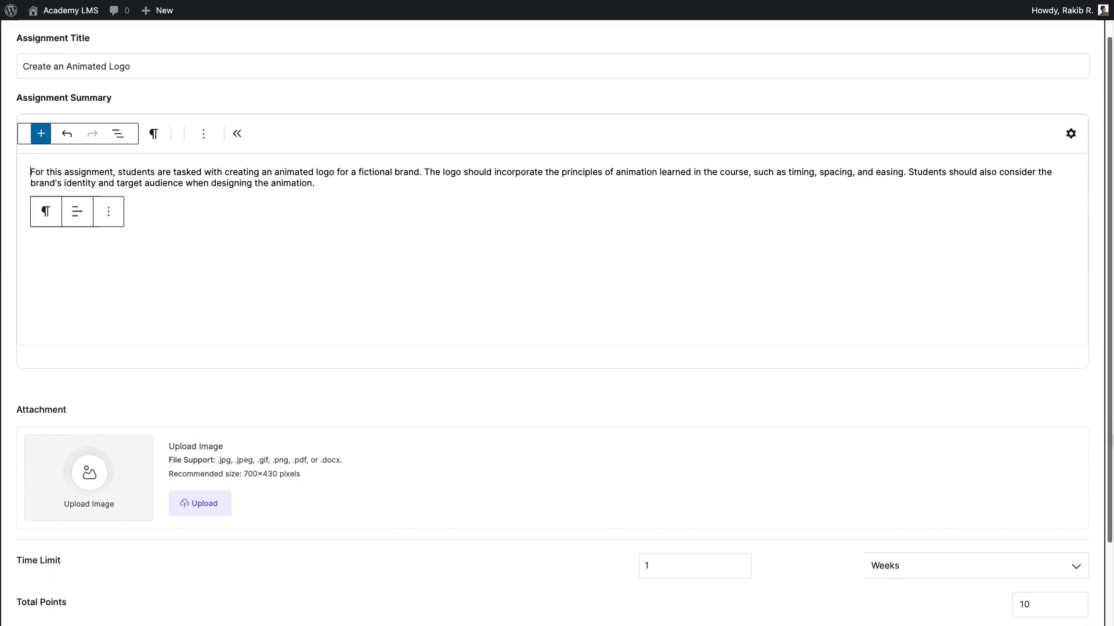
Set the assignment's time limit to 1 day.
double_click(64, 312)
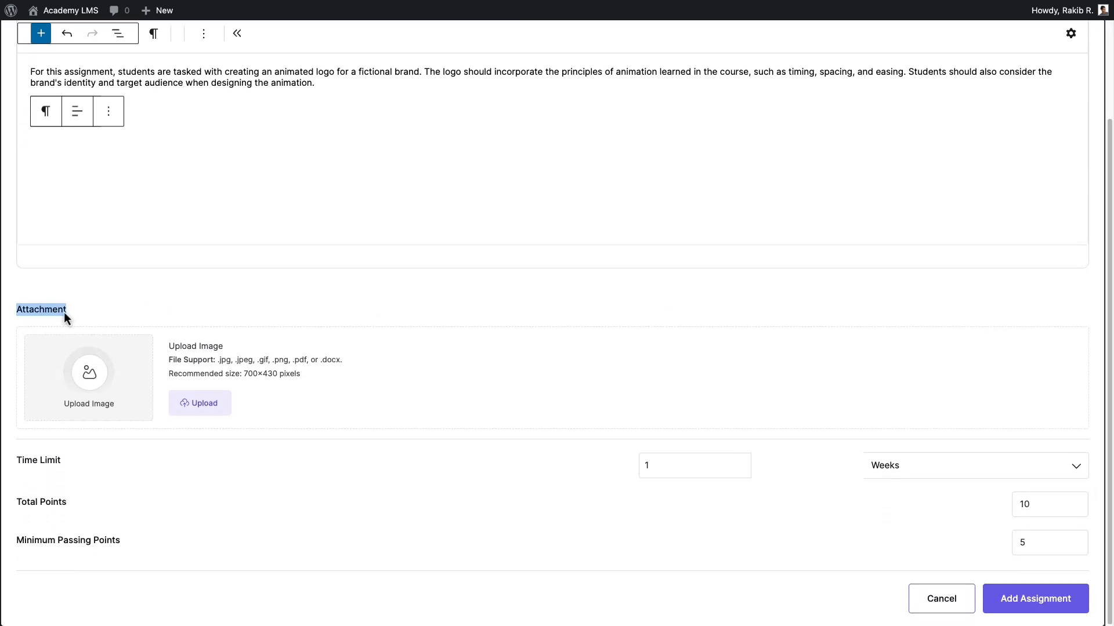
left_click_drag(62, 462, 19, 461)
left_click_drag(655, 467, 610, 471)
left_click(611, 471)
left_click(1047, 476)
left_click(898, 510)
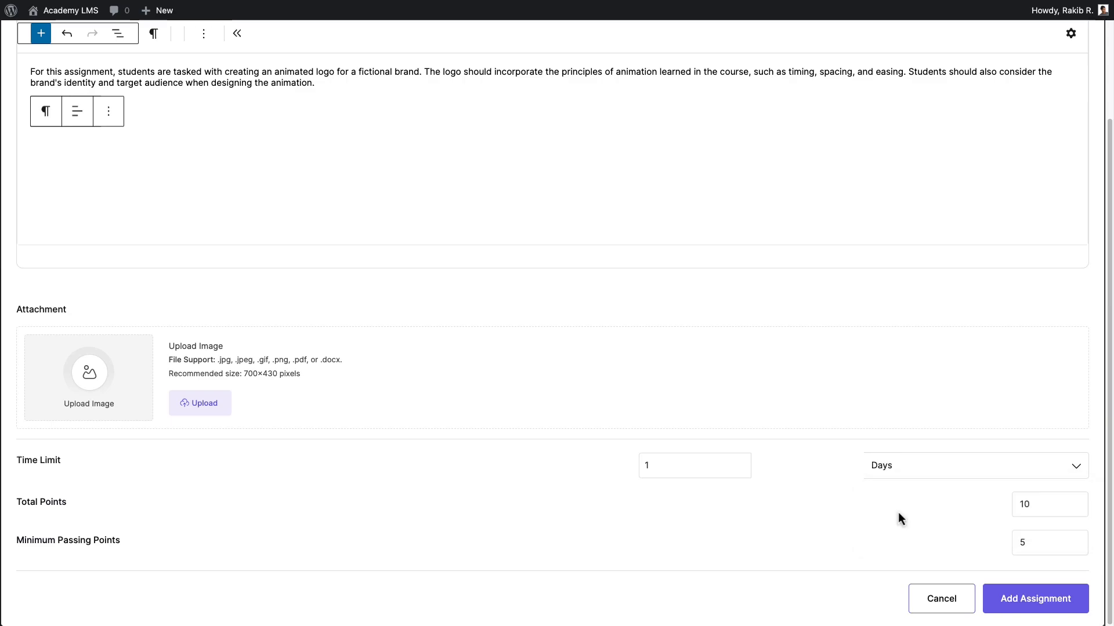
Set the assignment's total points to 15 and minimum passing points to 8, and add the assignment.
key("Tab")
type("15")
key("Tab")
type("8")
left_click(1013, 599)
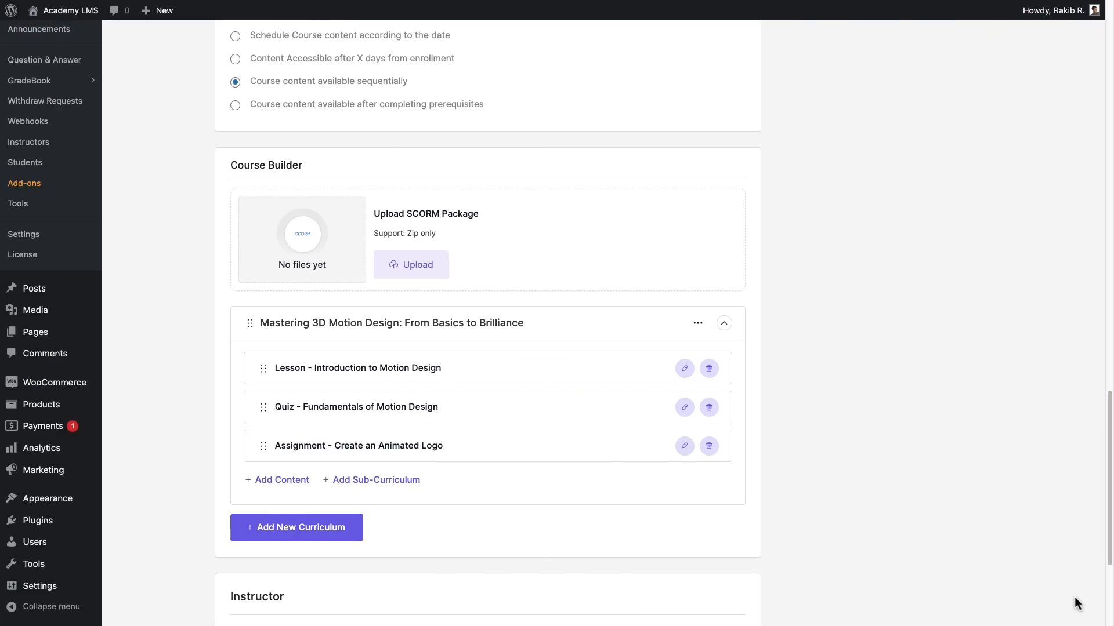
Start a new Google Meet meeting in the curriculum with the meeting editor in full screen.
left_click(290, 480)
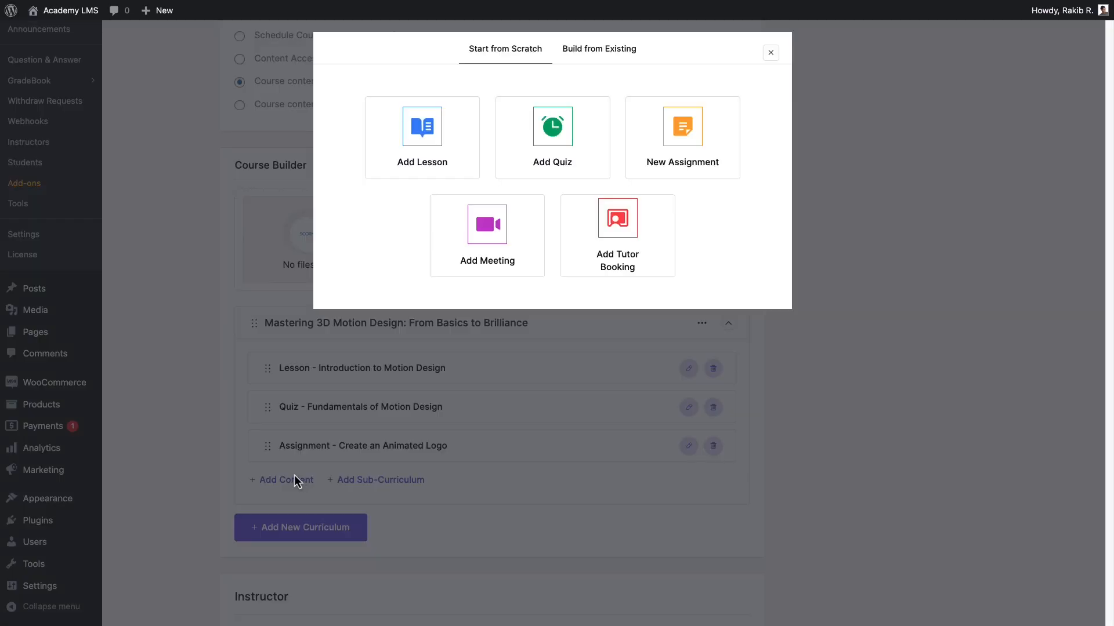
left_click(491, 226)
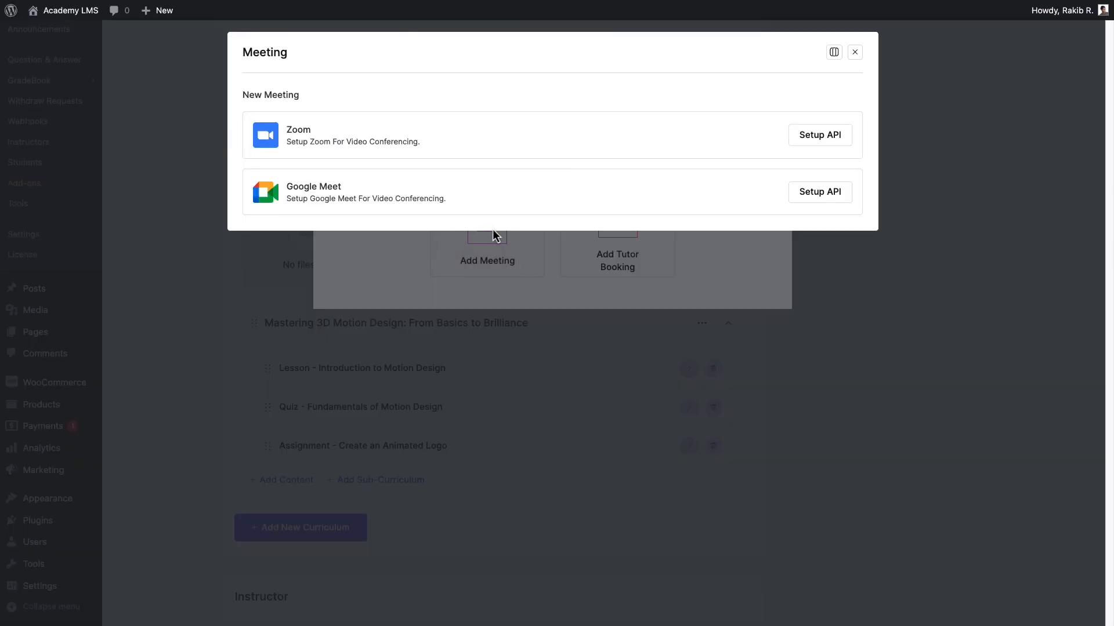
left_click(833, 53)
left_click(822, 81)
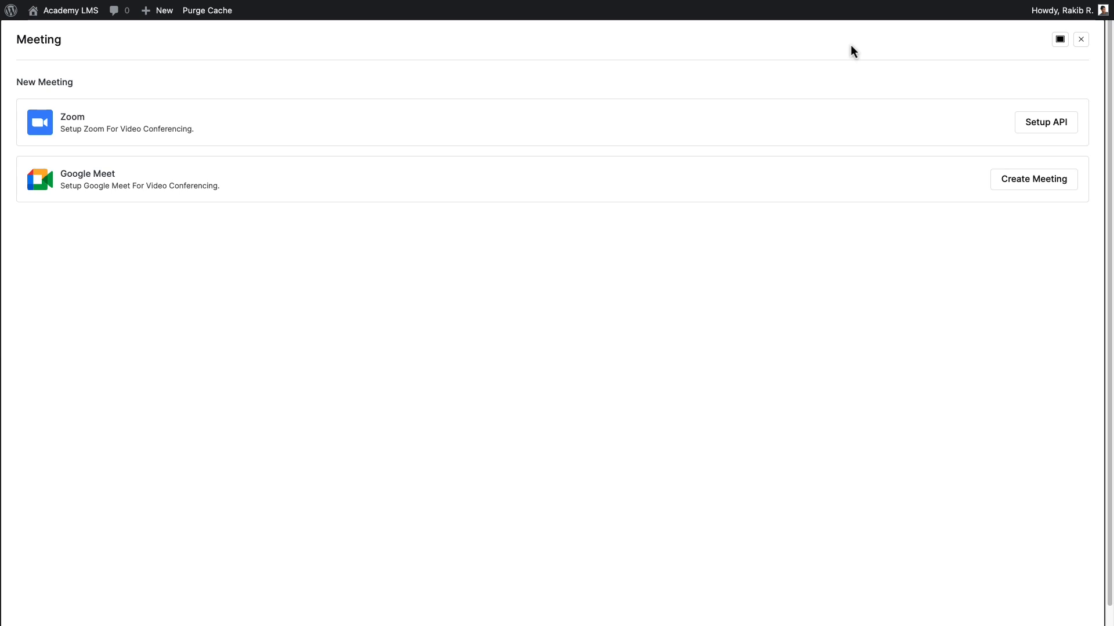
left_click(1033, 179)
Title the meeting "Portfolio Review and Feedback Session" and paste the paragraph about students presenting their motion design projects as its summary.
left_click(29, 105)
type("Portfolio Review and Feedback Session")
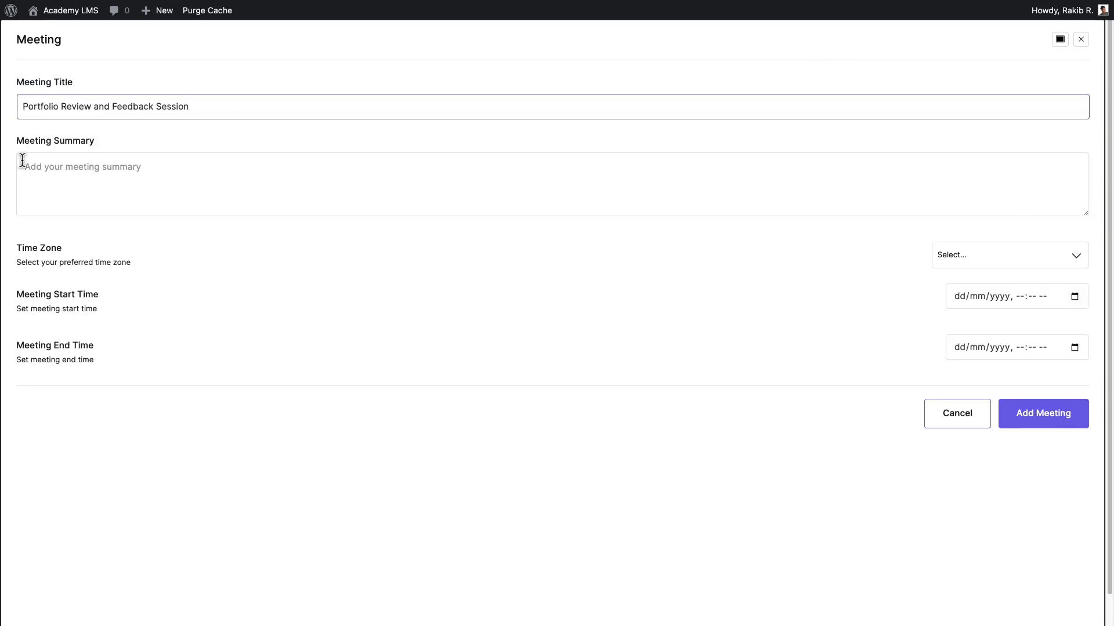
left_click(23, 159)
type("In this meeting, students will have the opportunity to present their motion design projects to the instructor and peers. The session will focus on providing constructive feedback, discussing areas of improvement, and celebrating successes. This interactive session aims to help students refine their work and gain valuable insights.")
Schedule the meeting in Mountain Time (US & Canada) on 30/07/2024 from 04:44 PM to 05:44 PM and add it.
left_click(1054, 255)
left_click(1038, 323)
left_click(1074, 296)
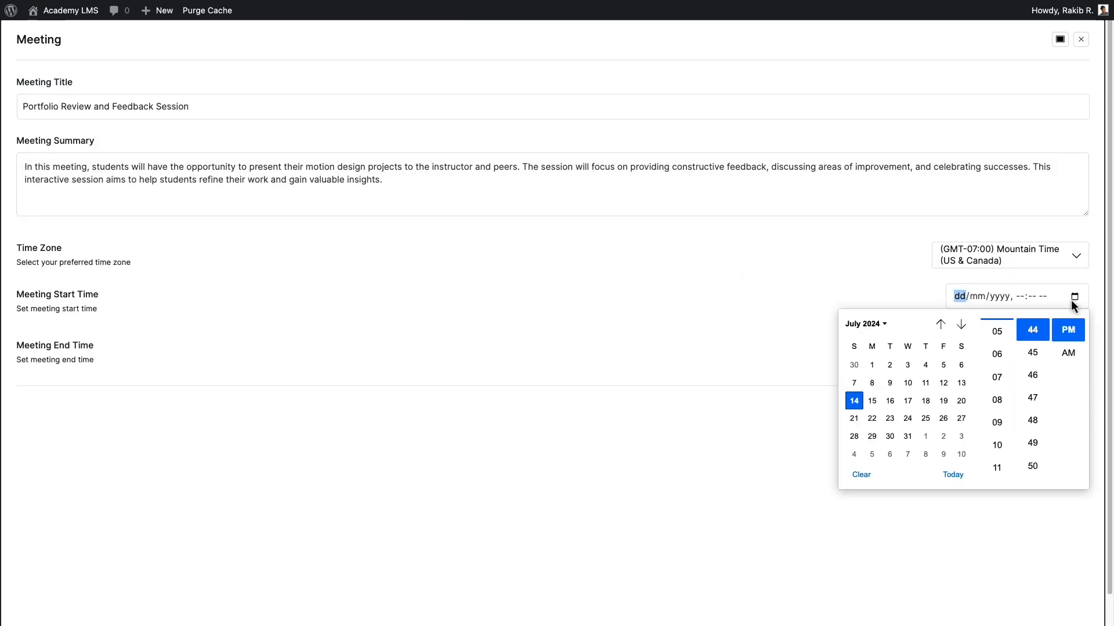
left_click(890, 436)
left_click(1073, 347)
left_click(889, 487)
left_click(997, 405)
left_click(920, 311)
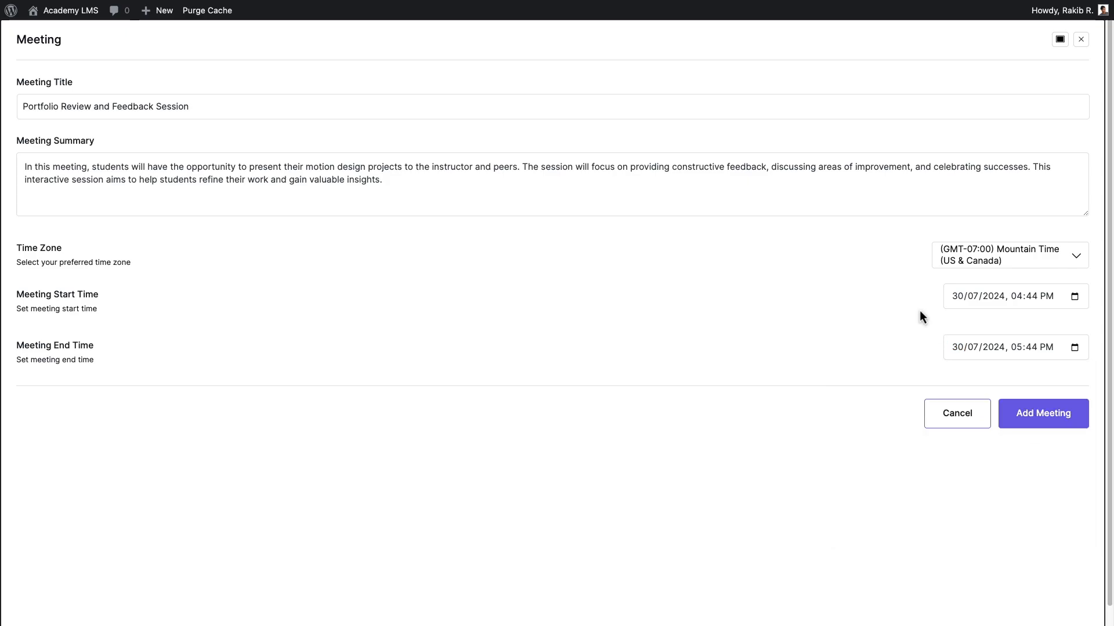
left_click(1077, 417)
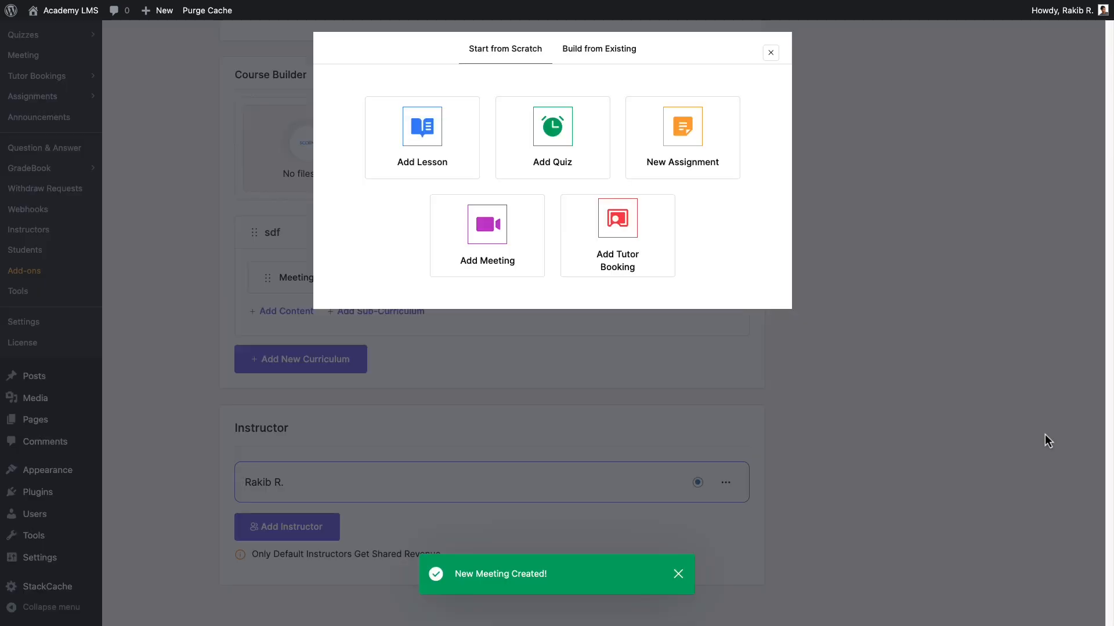
Start a tutor booking in the curriculum titled "One-on-One Project Consultation" and paste the paragraph about one-on-one tutor consultations as its content.
left_click(916, 503)
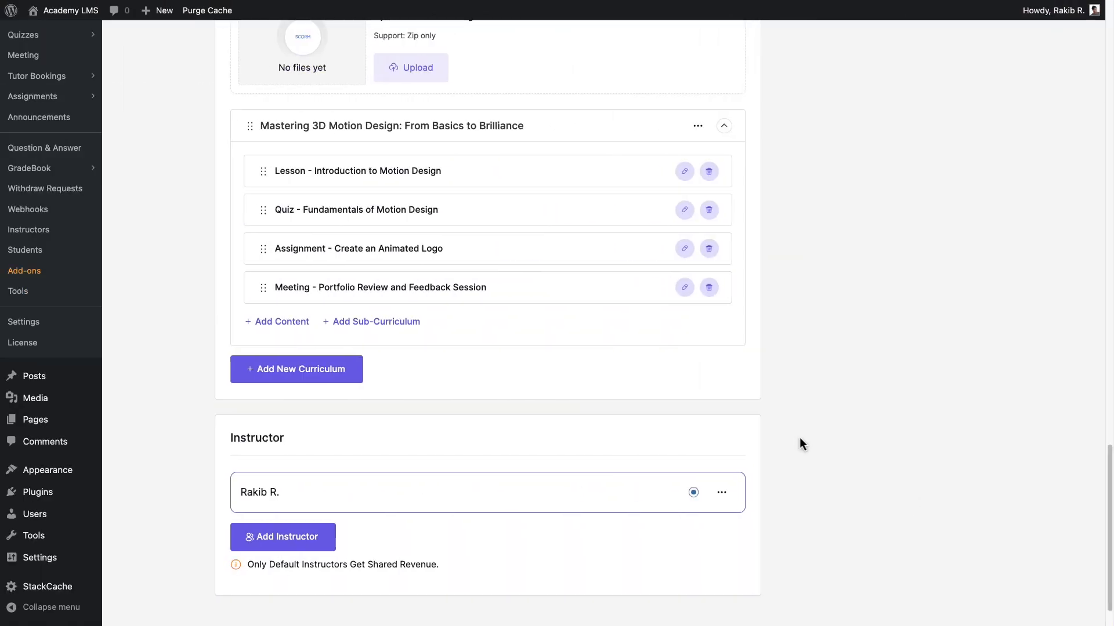
left_click(273, 320)
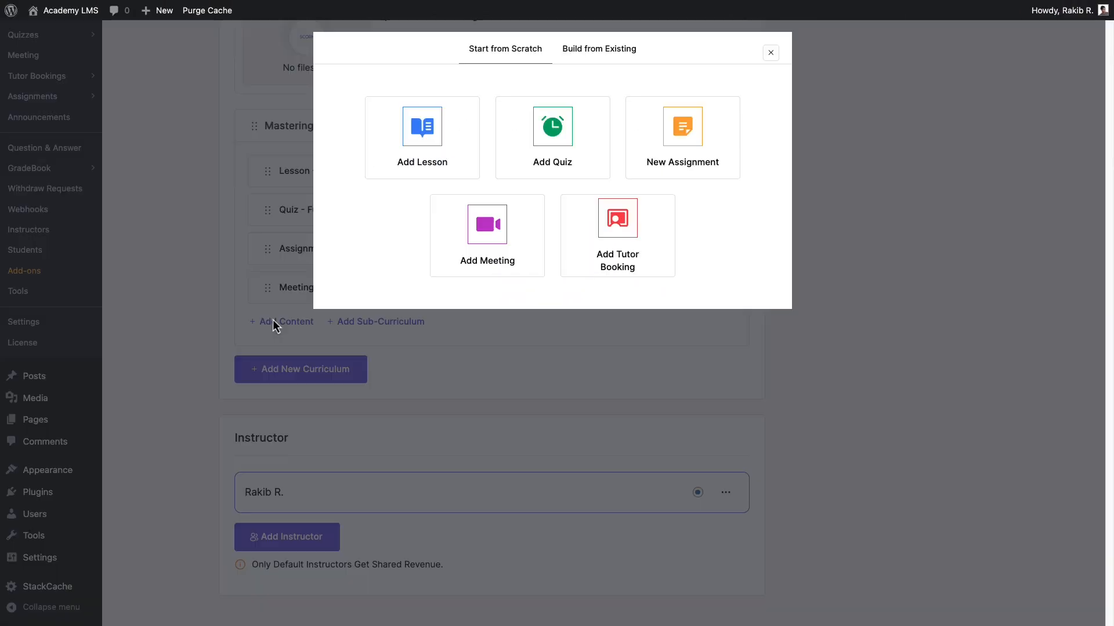
left_click(636, 239)
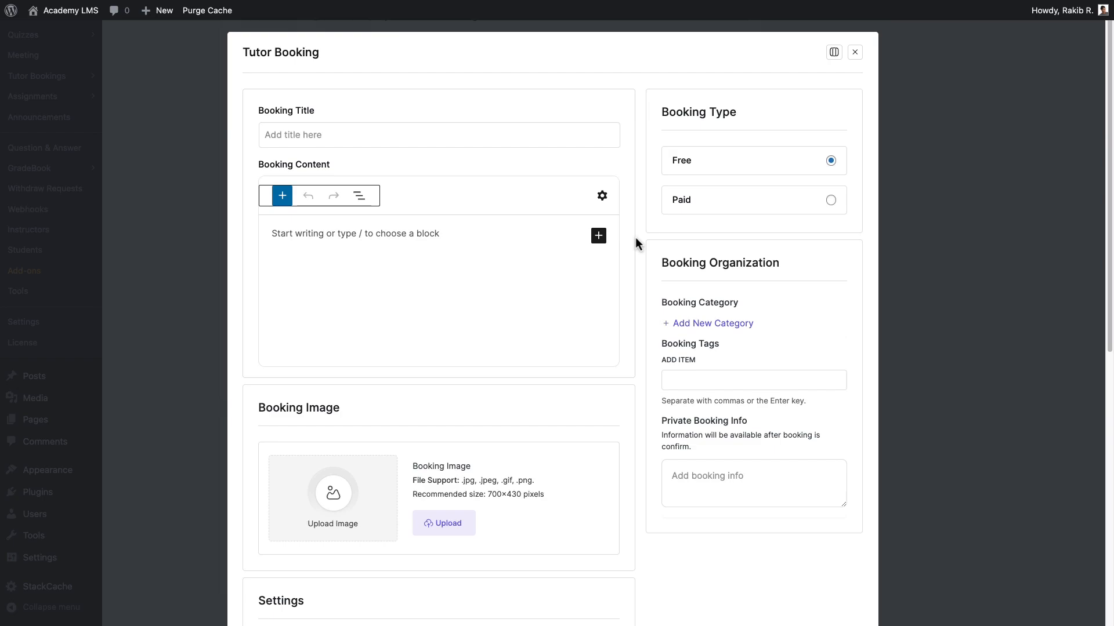
left_click(274, 138)
type("One-on-One Project Consultation")
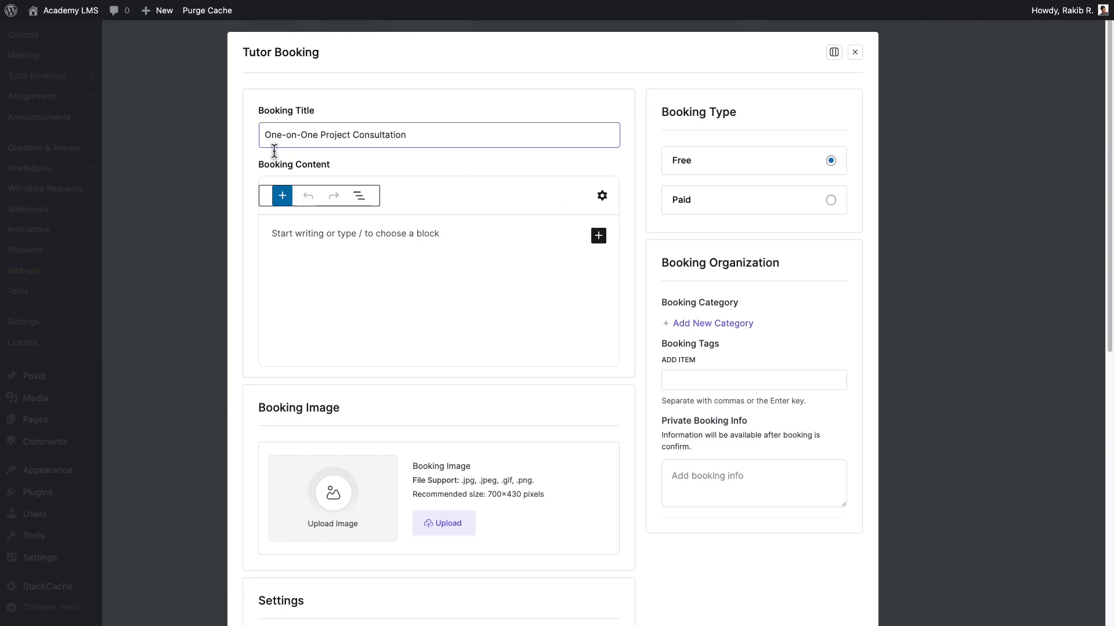
left_click(272, 234)
type("Students can book a one-on-one consultation with the tutor to discuss their motion design projects in detail. This session will provide personalized guidance, address specific challenges, and offer tailored advice to help students achieve their project goals. It's an excellent opportunity for students to get expert input and enhance their learning experience.")
Keep the booking type as Free, then create a booking category named "Consultation" and assign it to the booking.
left_click(802, 207)
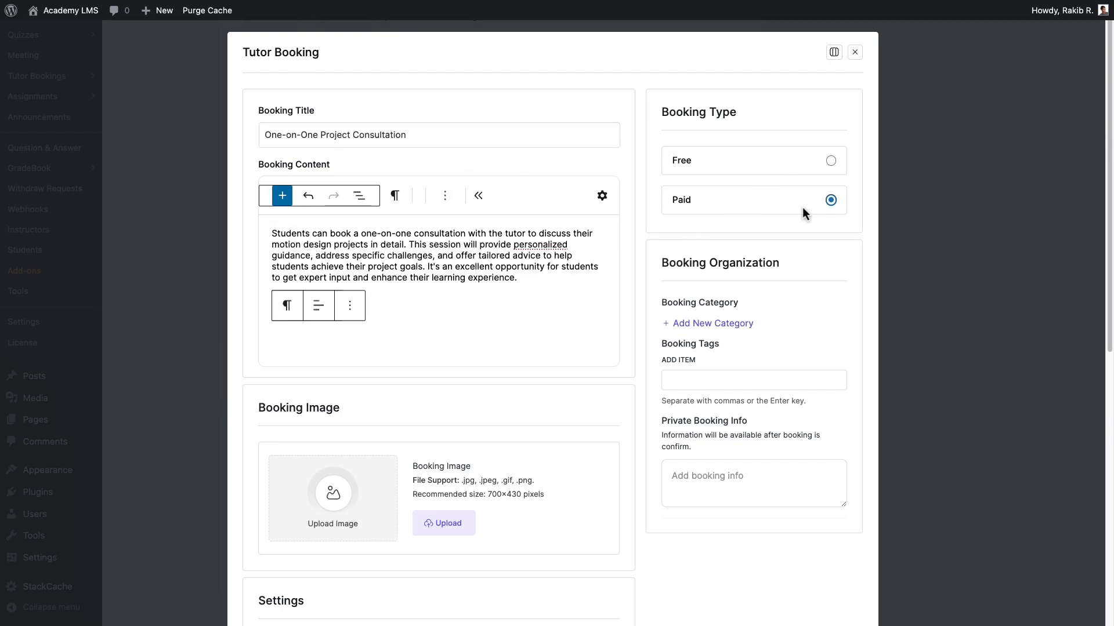
left_click(807, 163)
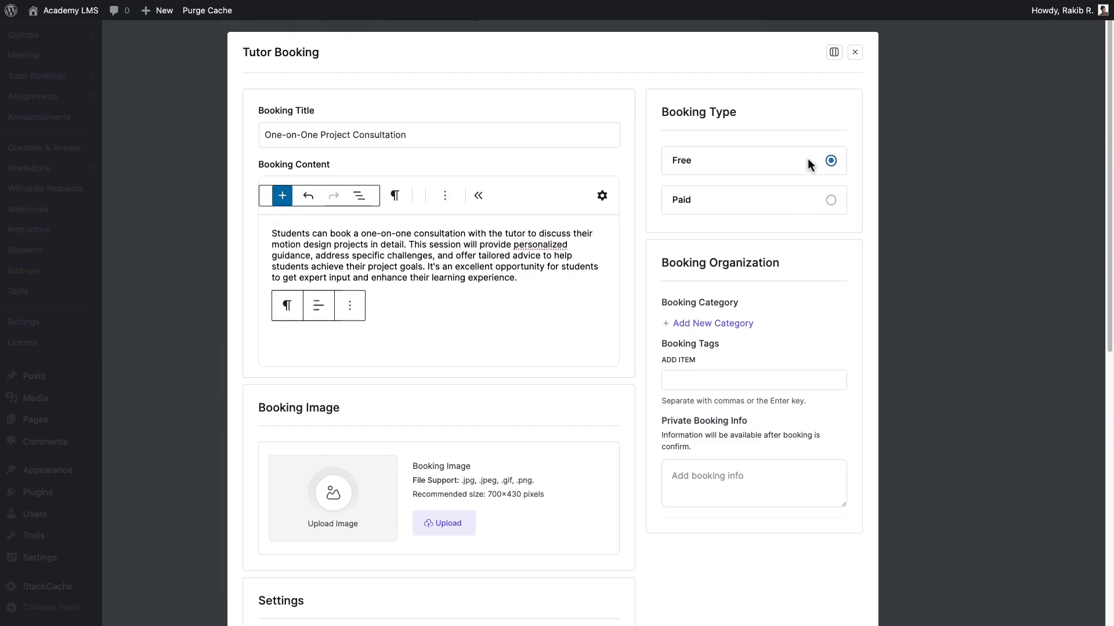
left_click(727, 331)
type("Consultation")
key("Return")
left_click(674, 323)
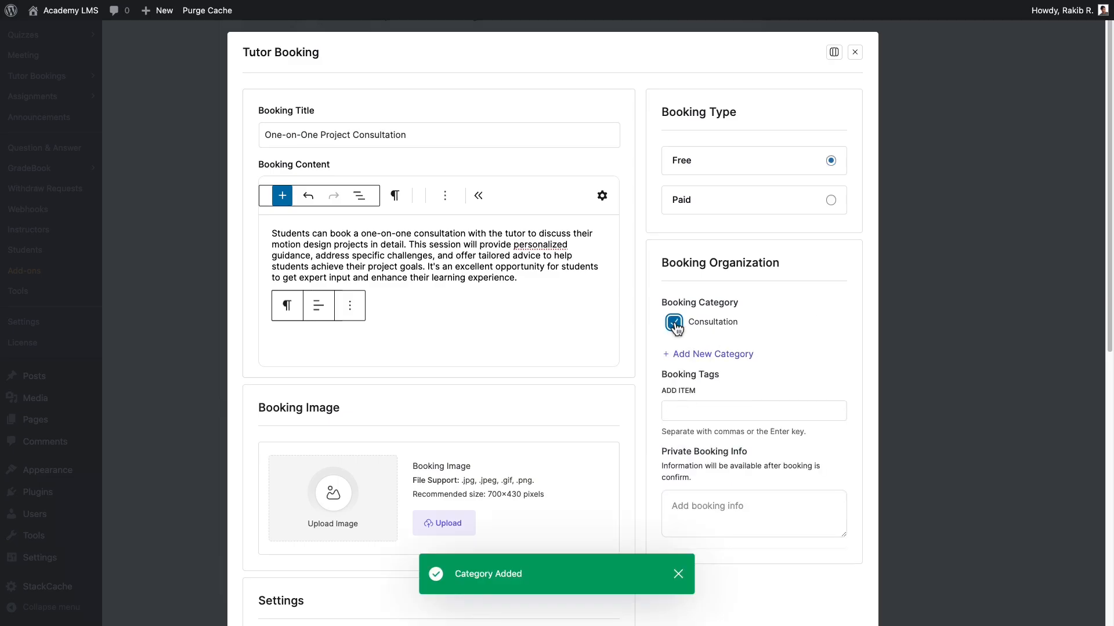
Set the booking's class type to Live Class and its time zone to Mountain Time (US & Canada), with a 30-minute duration.
scroll(683, 518, "down", 7)
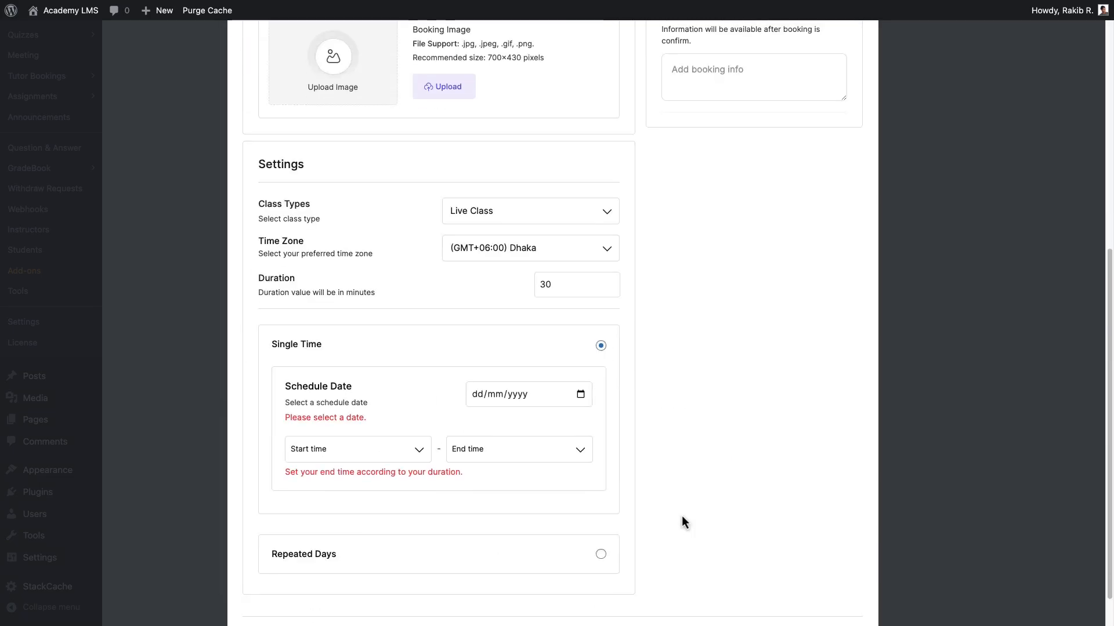
left_click(583, 215)
left_click(570, 256)
left_click(531, 220)
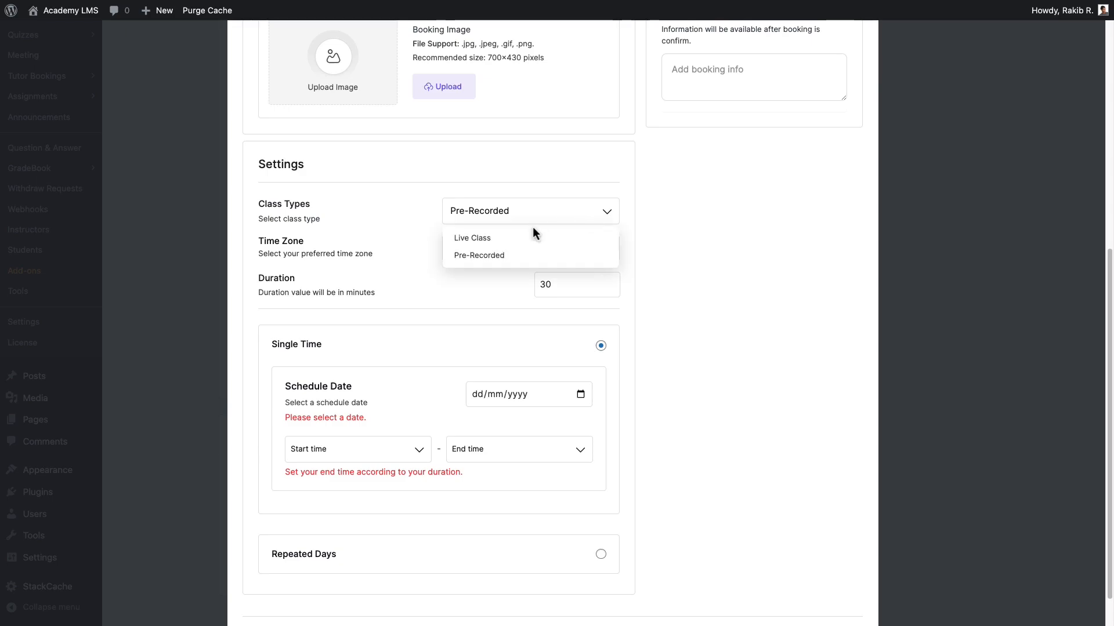
left_click(518, 239)
left_click(519, 247)
left_click(538, 400)
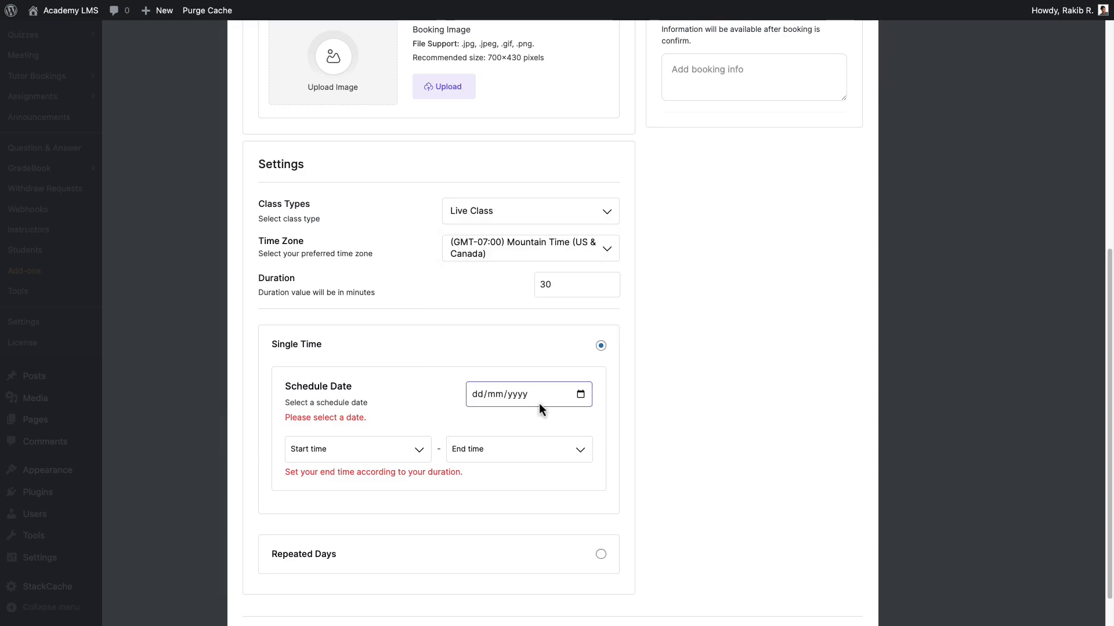
left_click(552, 289)
double_click(552, 288)
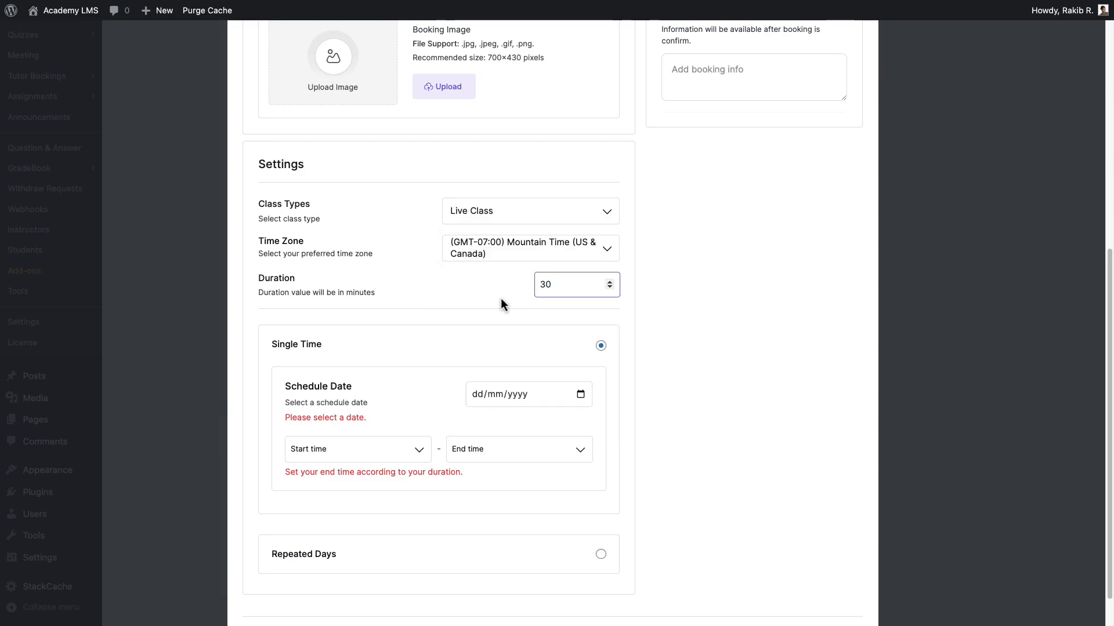
Schedule the booking as a single session on 31/07/2024 from 1:30 PM to 2:00 PM and add it to the curriculum.
left_click(580, 395)
left_click(548, 516)
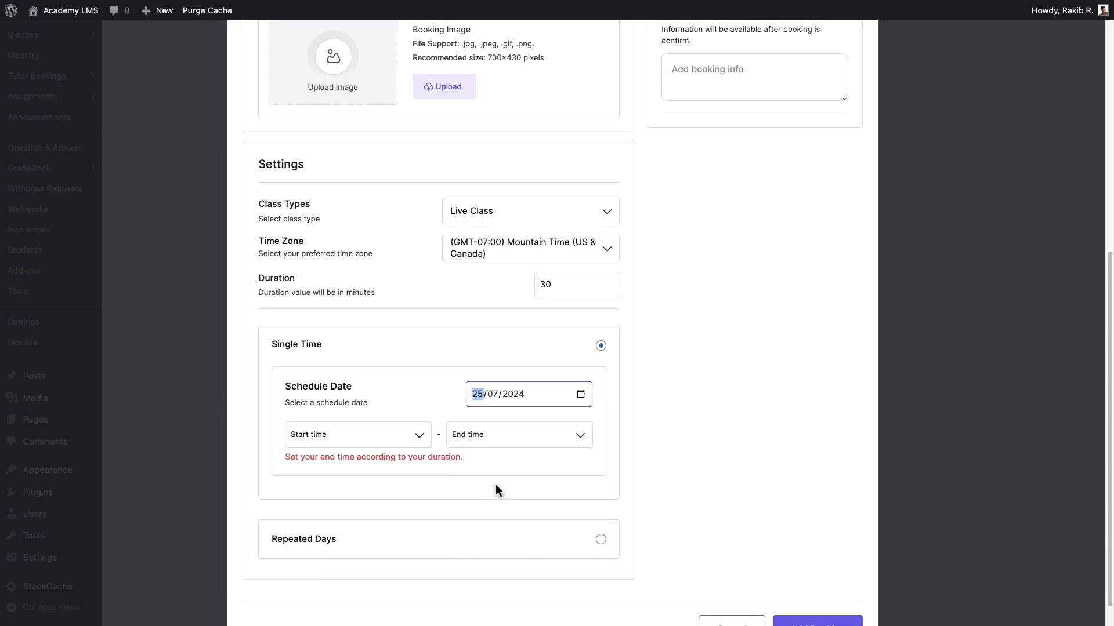
left_click(358, 435)
left_click(383, 566)
left_click(529, 436)
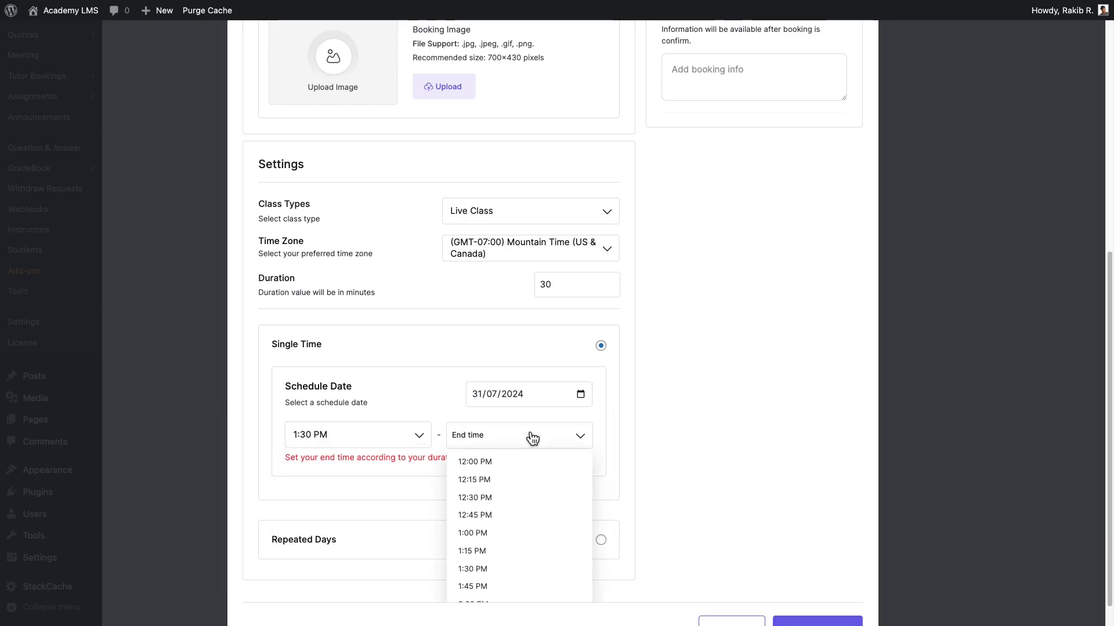
left_click(510, 598)
left_click(787, 597)
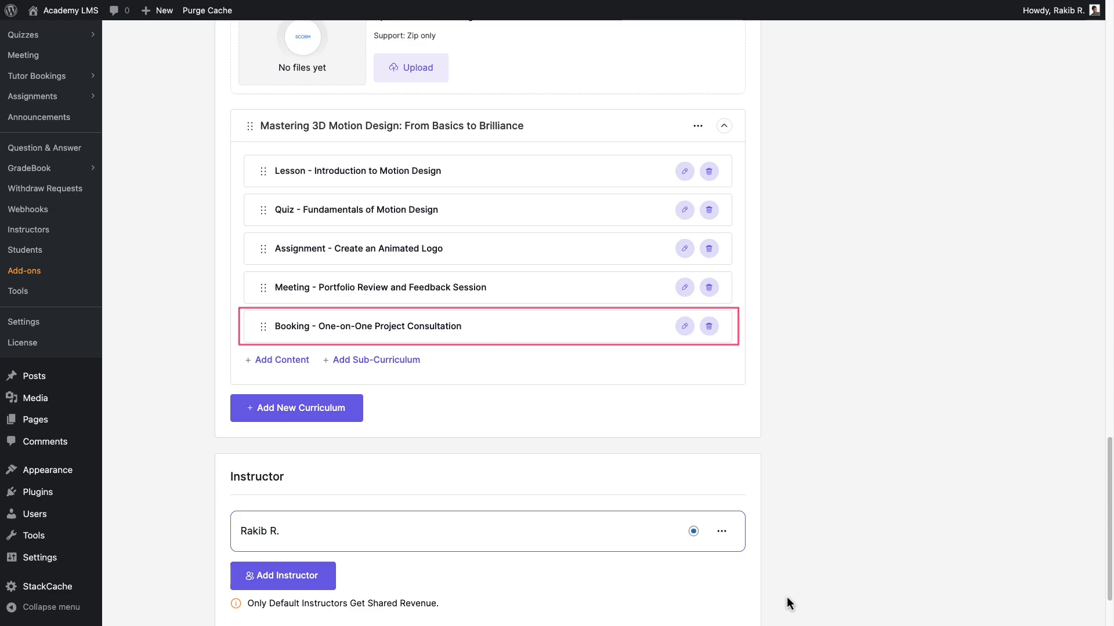
Make the course type Paid with a regular price of 299 USD and a sale price of 249 USD.
scroll(935, 491, "up", 15)
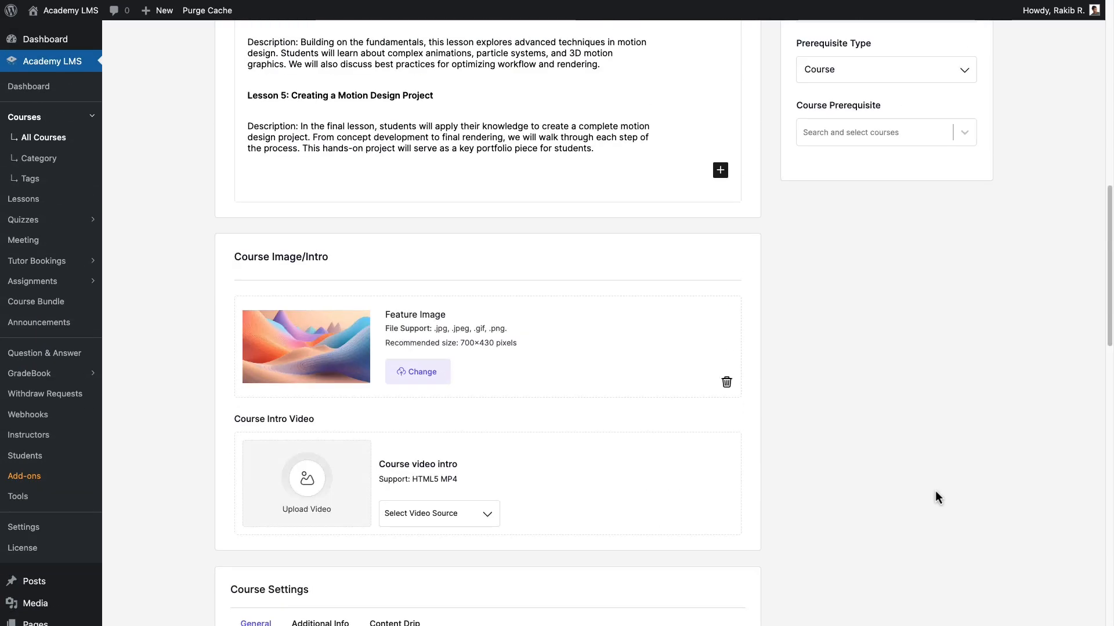
scroll(935, 490, "up", 10)
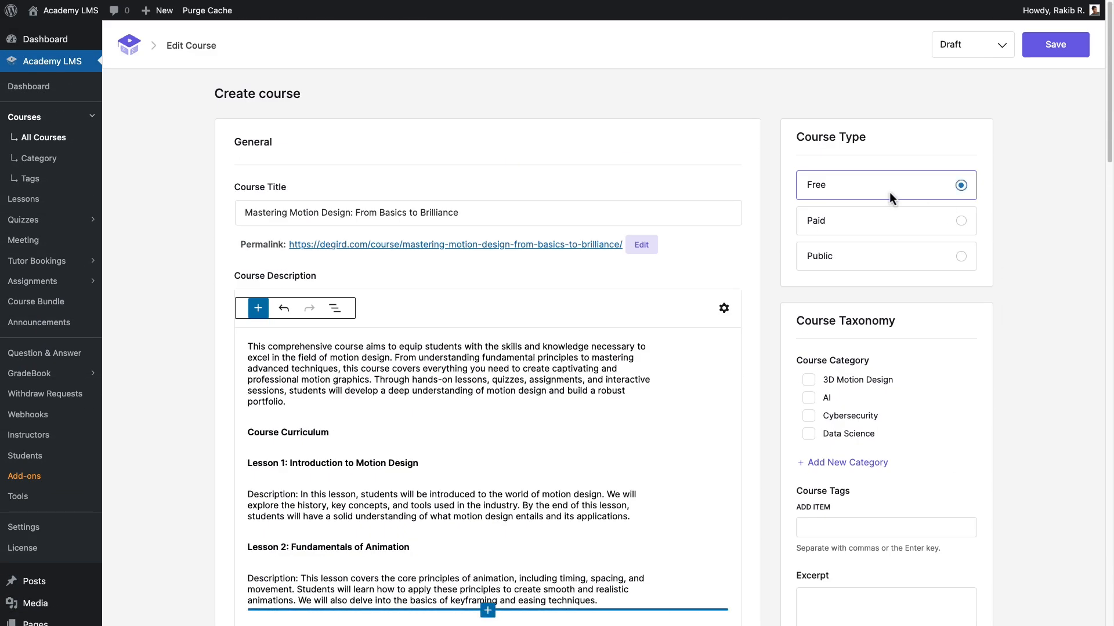
left_click(880, 262)
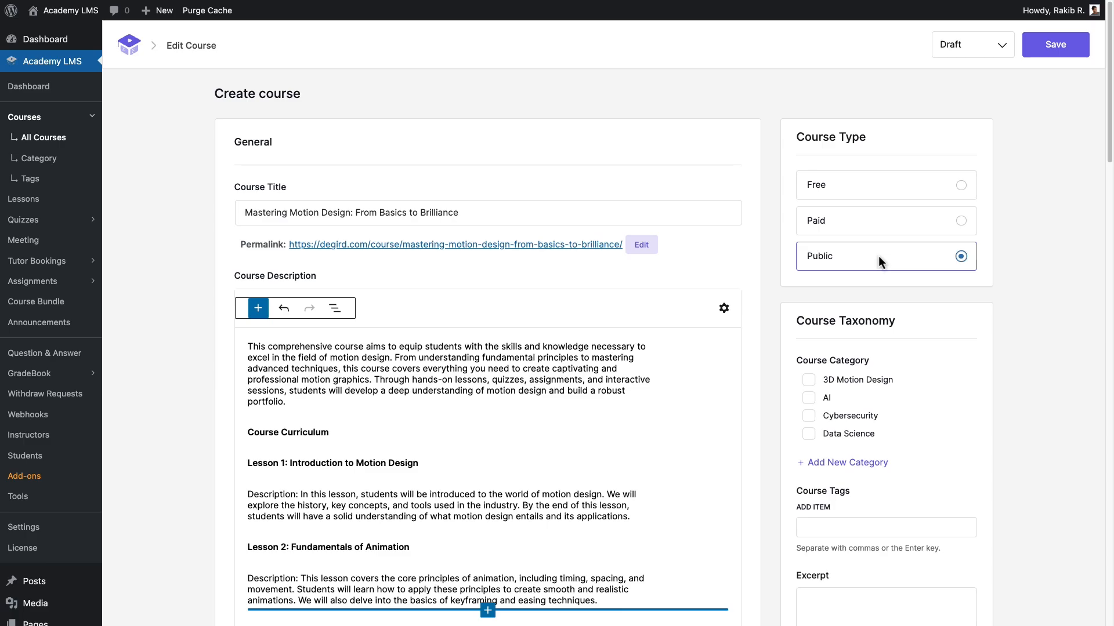
left_click(904, 223)
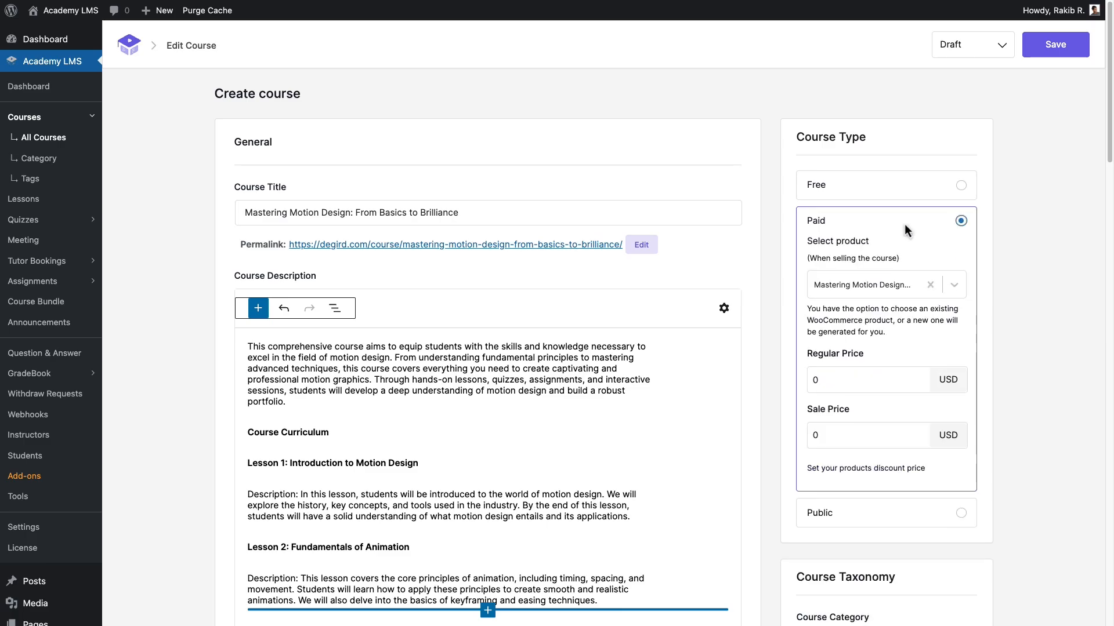
left_click(816, 435)
type("249")
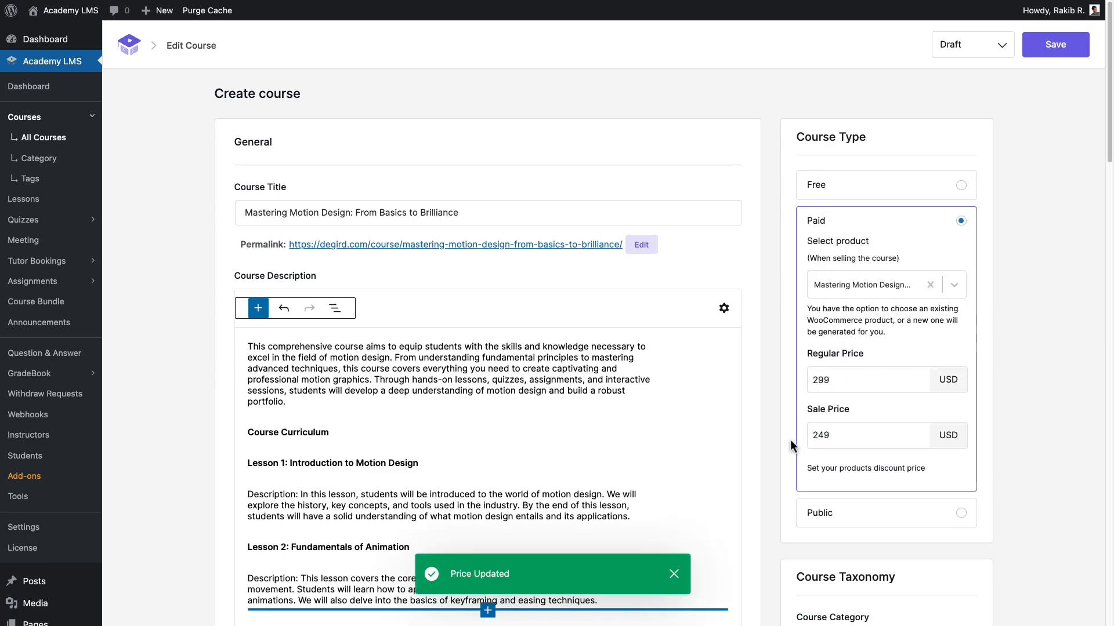
Create a new course category named "Motion Design" and assign it to the course.
scroll(792, 447, "down", 1)
scroll(790, 443, "down", 5)
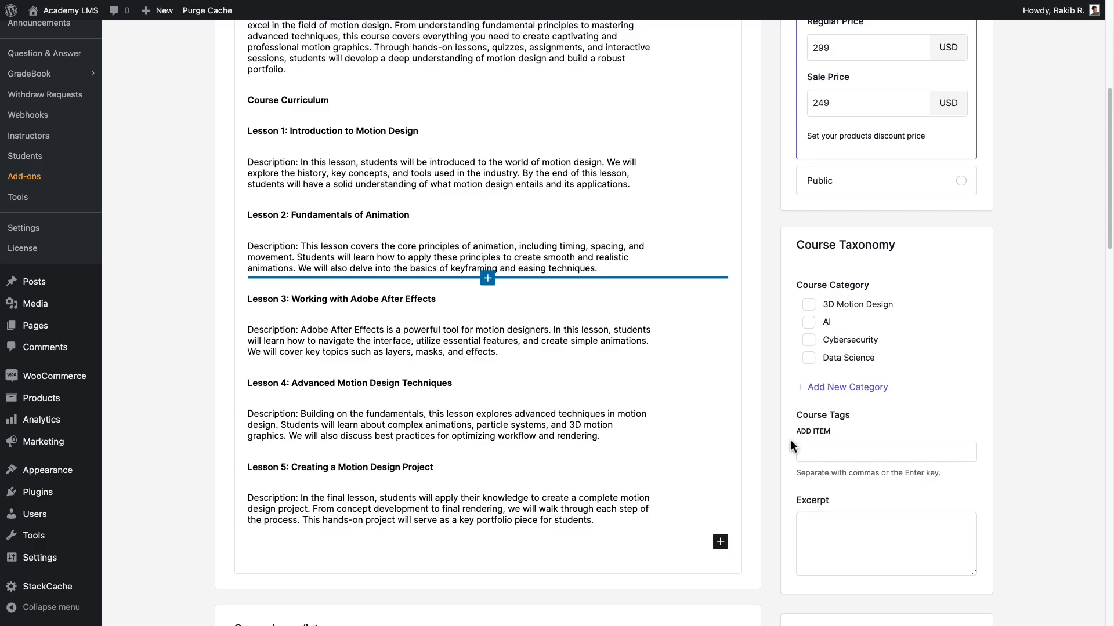
left_click(880, 387)
type("Motion Design")
left_click(821, 482)
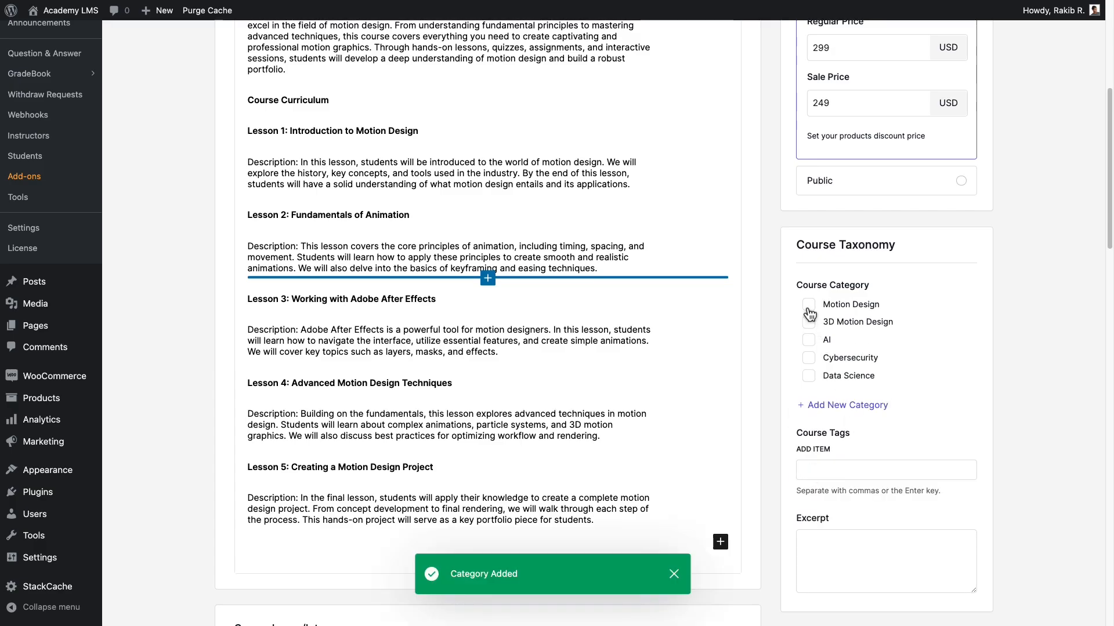
Tag the course with "motion design" and "3d design", and paste the "Unlock your potential" promotional text as its excerpt.
left_click(807, 469)
type("motion design")
key("Return")
type("3d design")
key("Return")
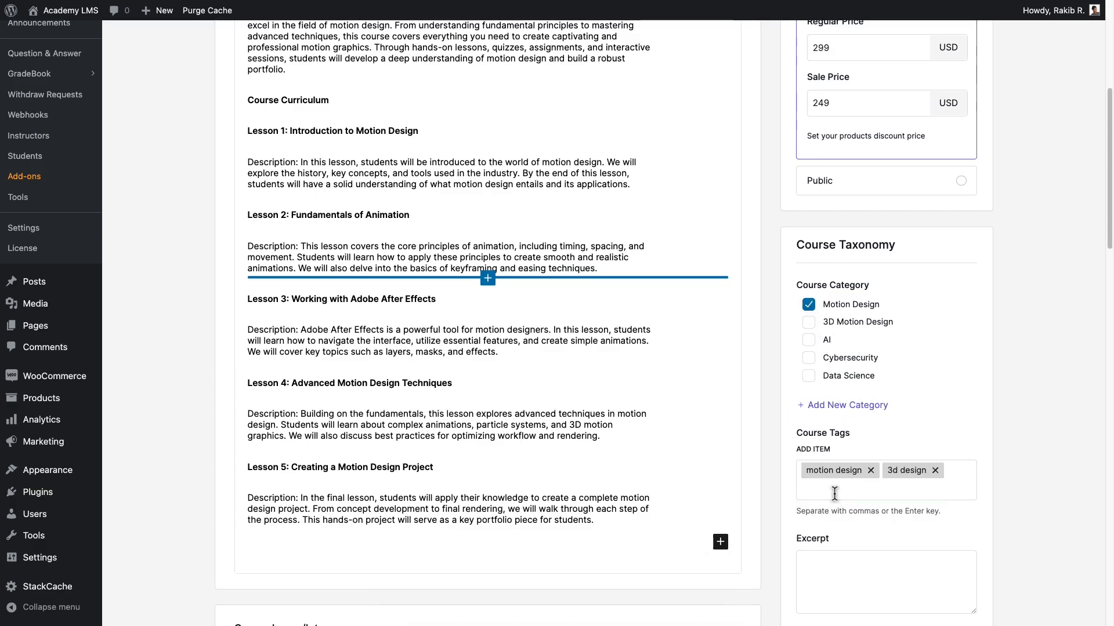
scroll(834, 492, "down", 6)
left_click(812, 193)
key("ctrl+v")
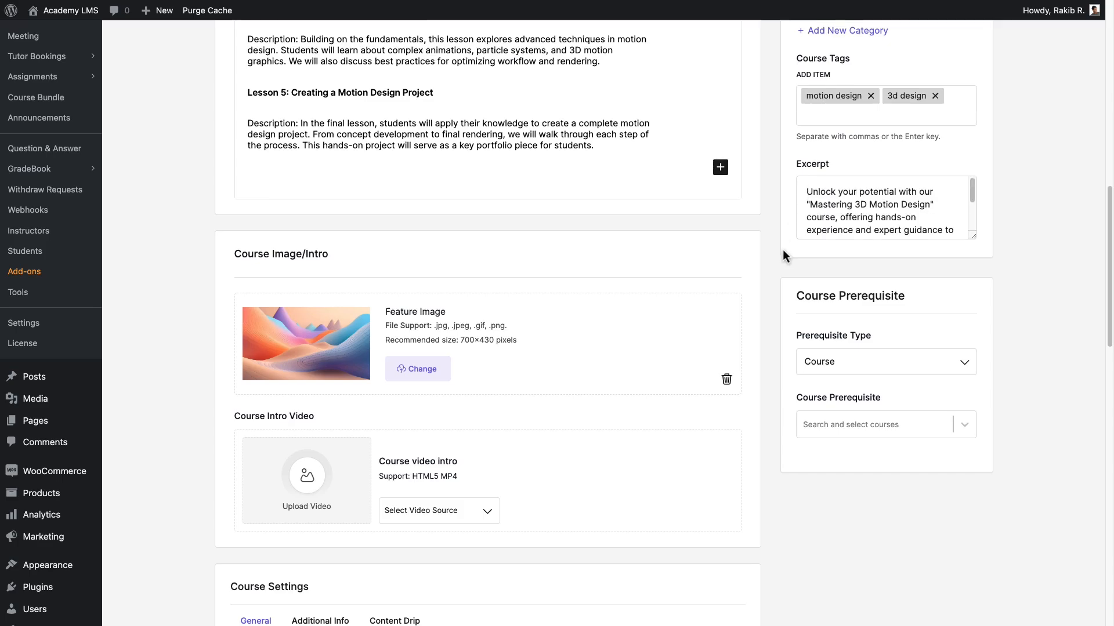
Keep the prerequisite type as Course and select "Foundations of Motion Design: From Basics to Animation Mastery" as the course prerequisite.
left_click_drag(794, 296, 910, 300)
left_click(911, 299)
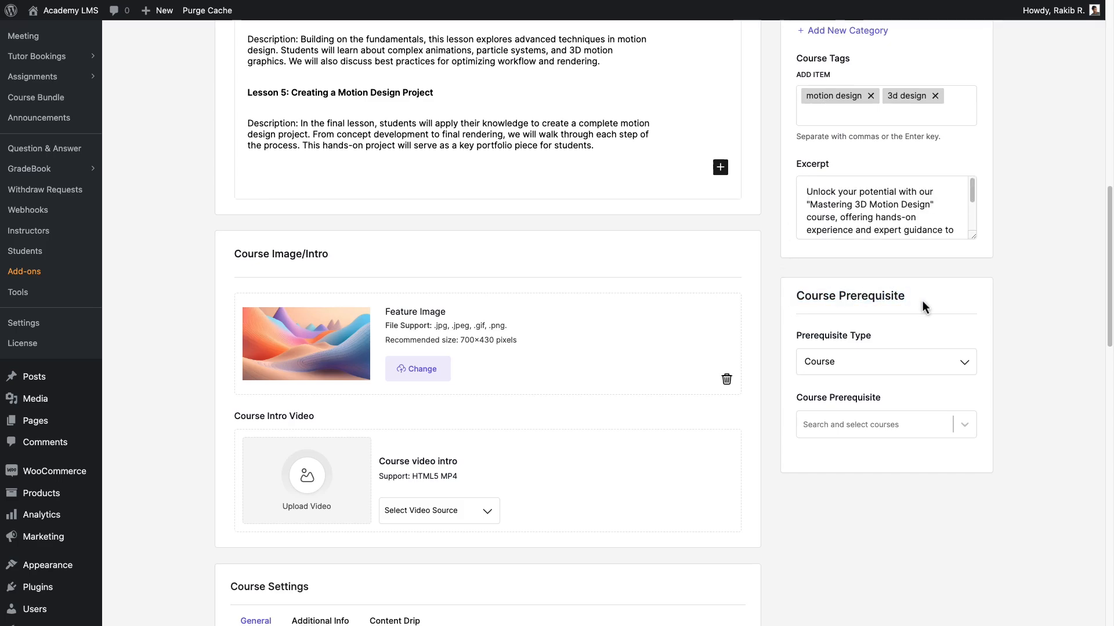
left_click(965, 363)
left_click(851, 388)
left_click(957, 428)
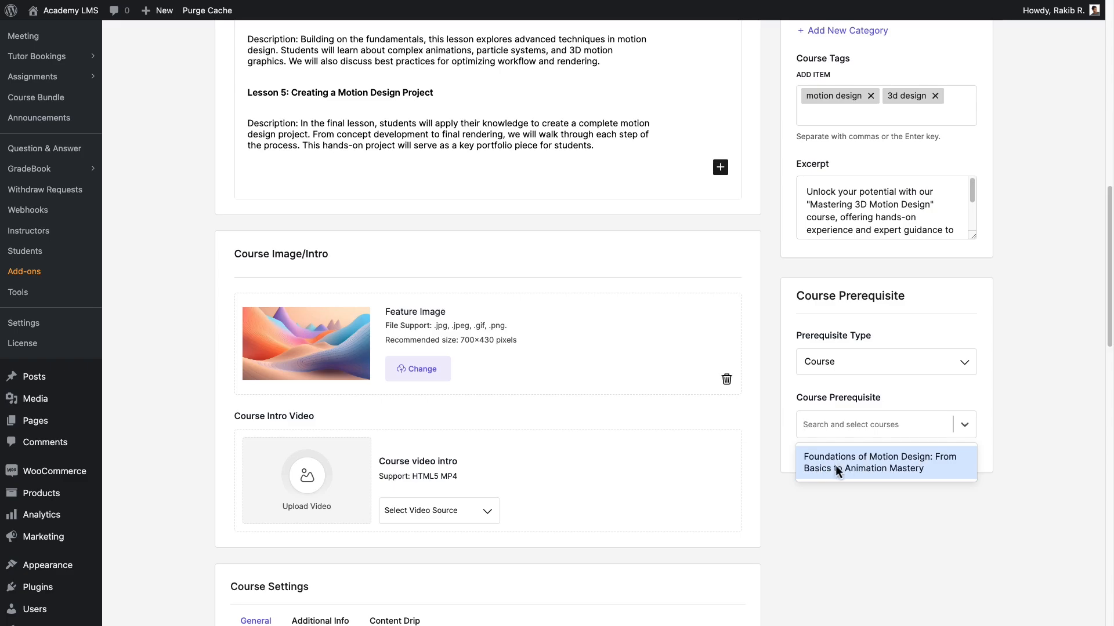
left_click(934, 468)
Change the course status from Draft to Publish and save the course.
scroll(935, 467, "up", 15)
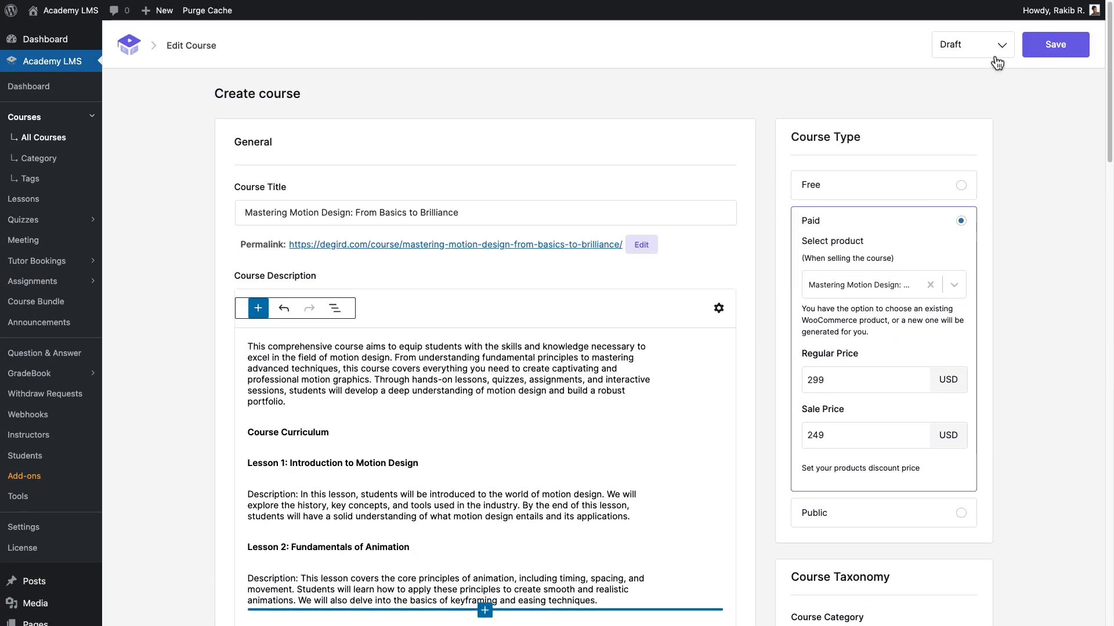
left_click(995, 58)
left_click(980, 71)
left_click(1082, 50)
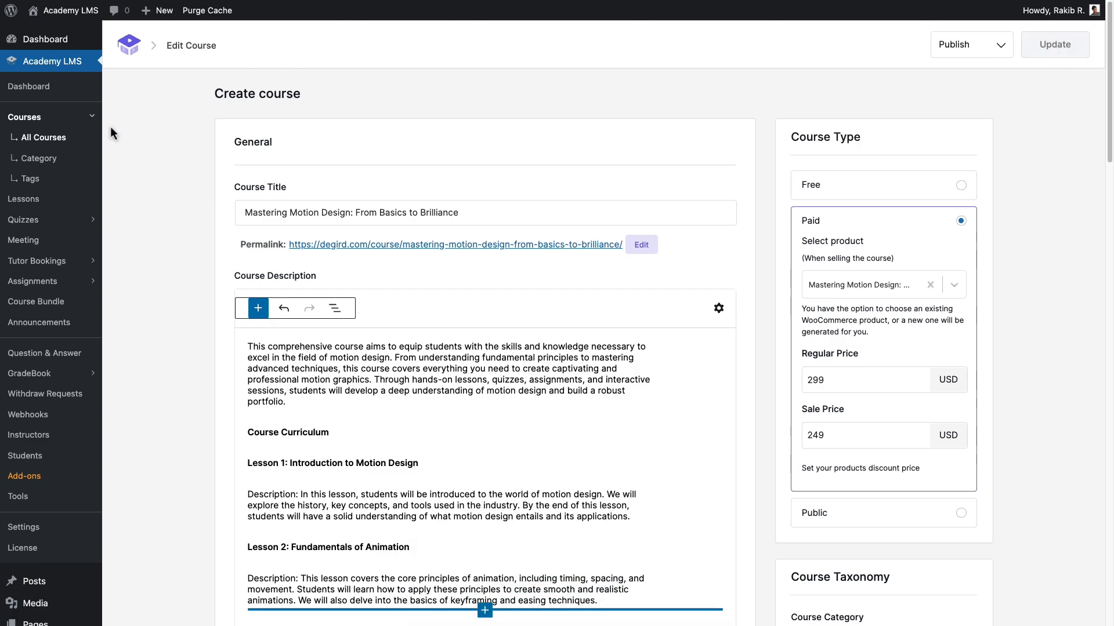
Open the published course's public page and review its details, overview, course content, requirements and included materials.
left_click(85, 137)
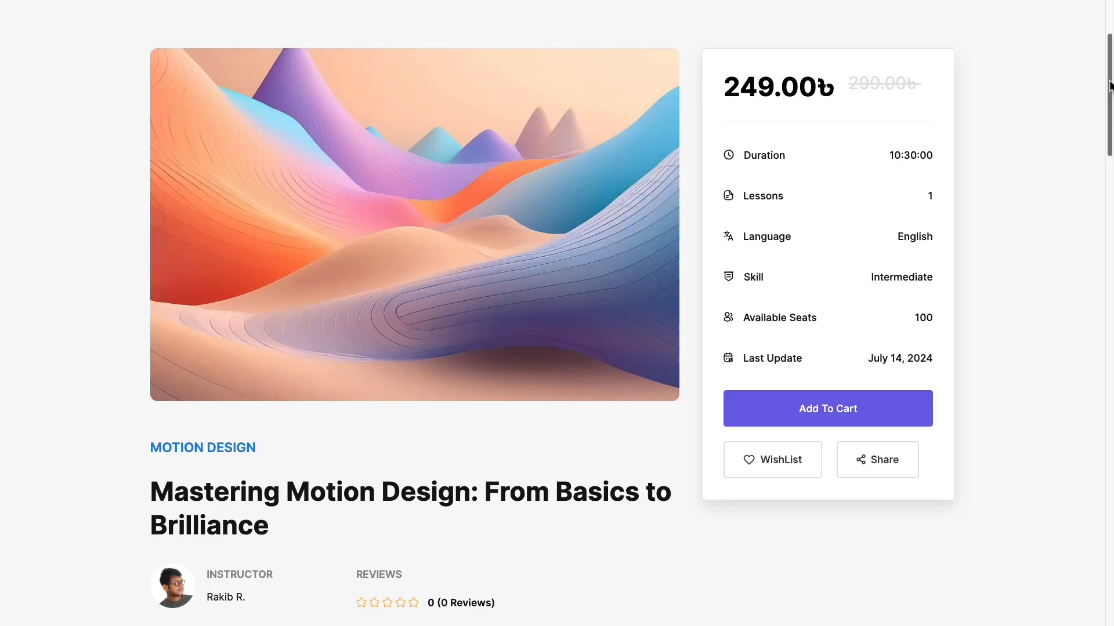
scroll(1109, 86, "down", 7)
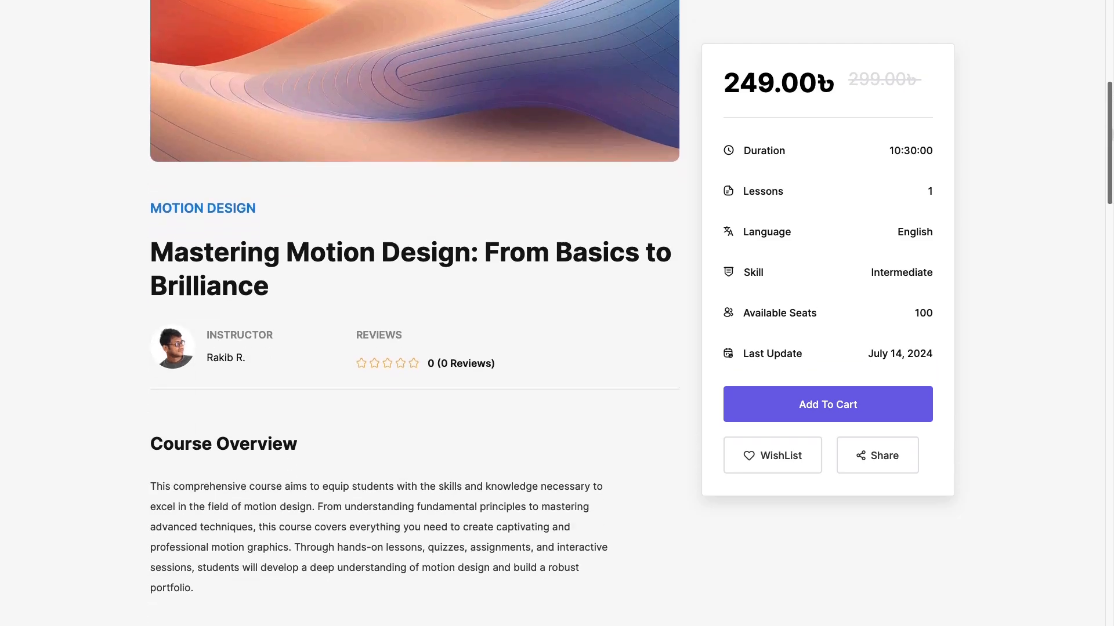
scroll(414, 313, "down", 20)
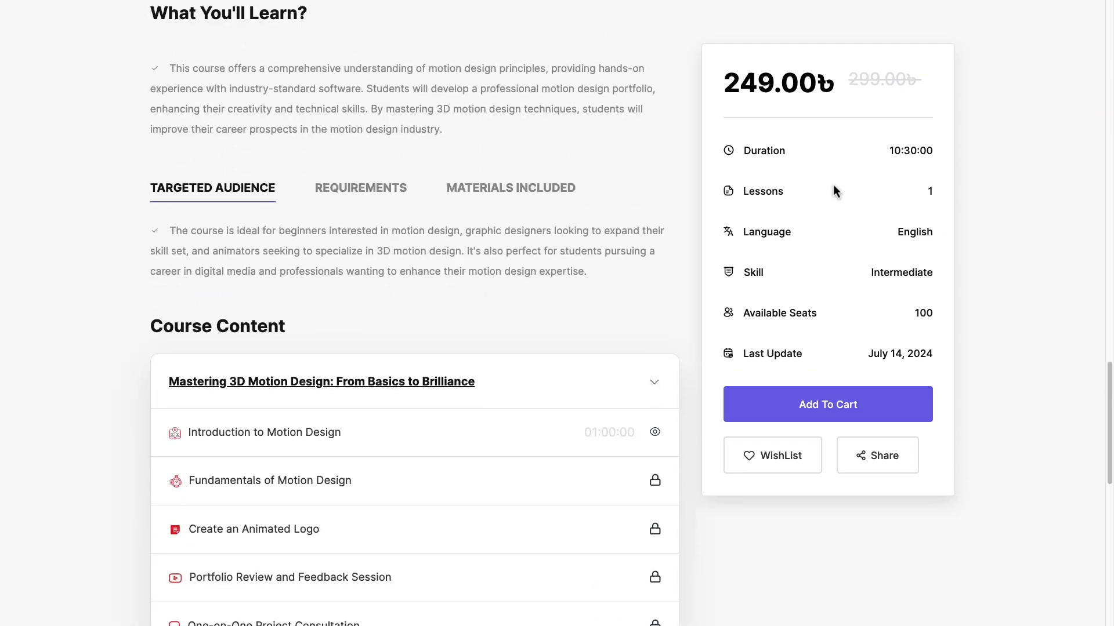
left_click(392, 200)
left_click(568, 192)
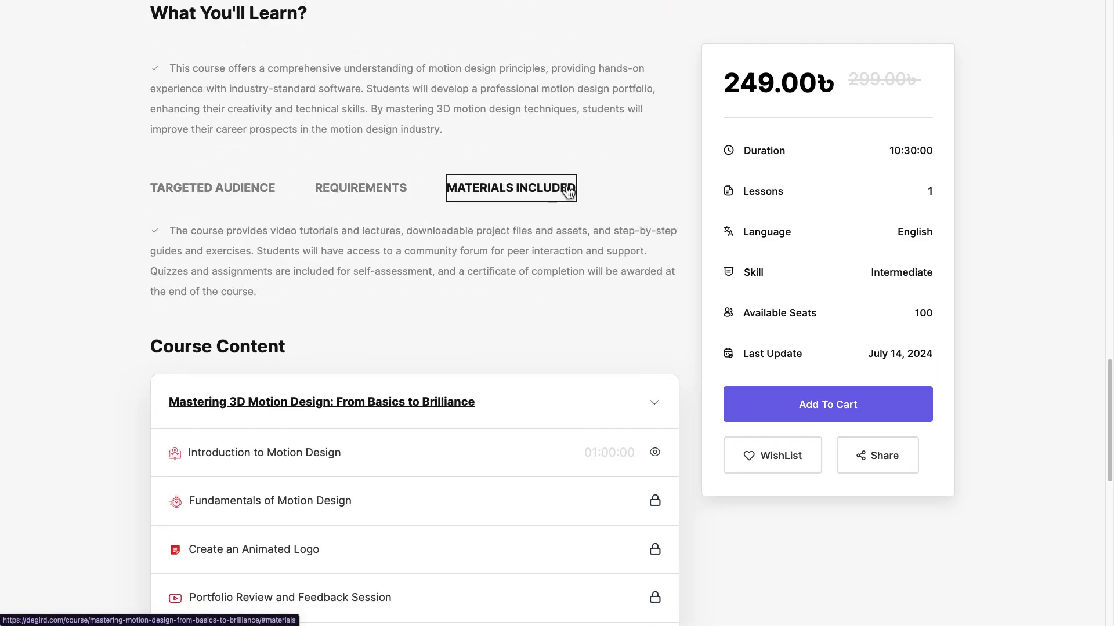